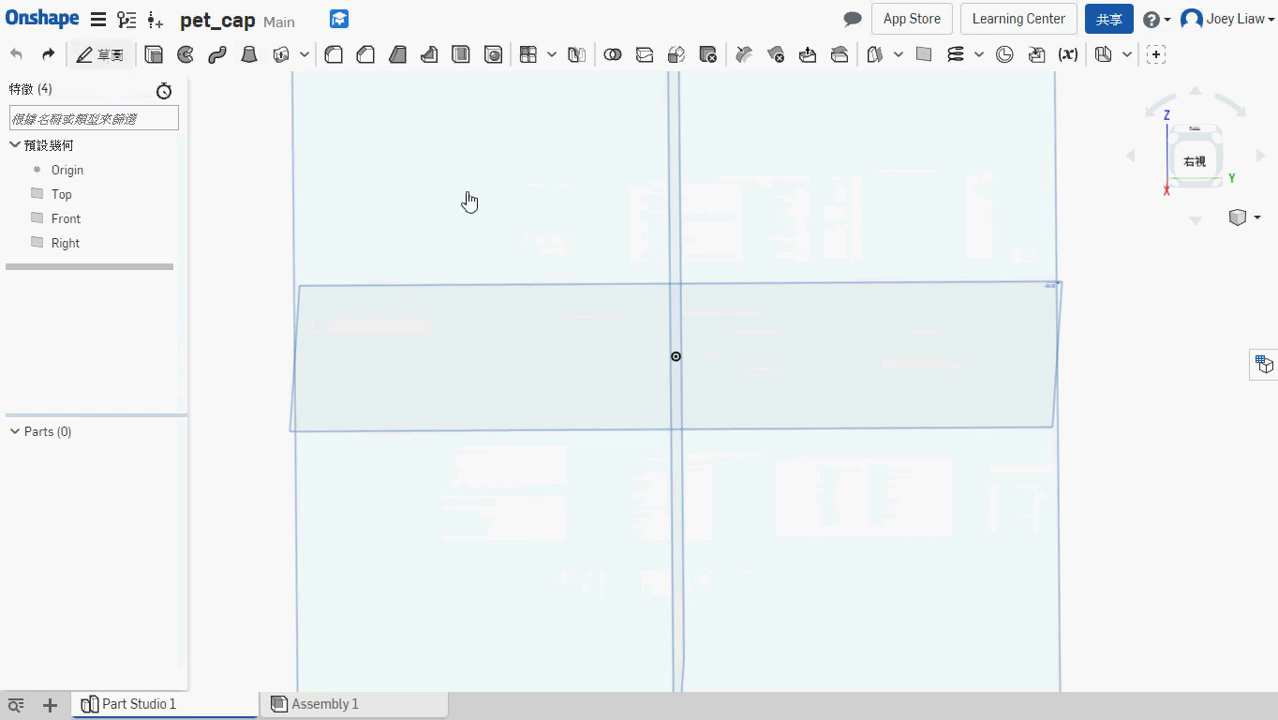
- Start a new sketch on the Top plane and face it from above
scroll(536, 263, down, 3)
key(shift+s)
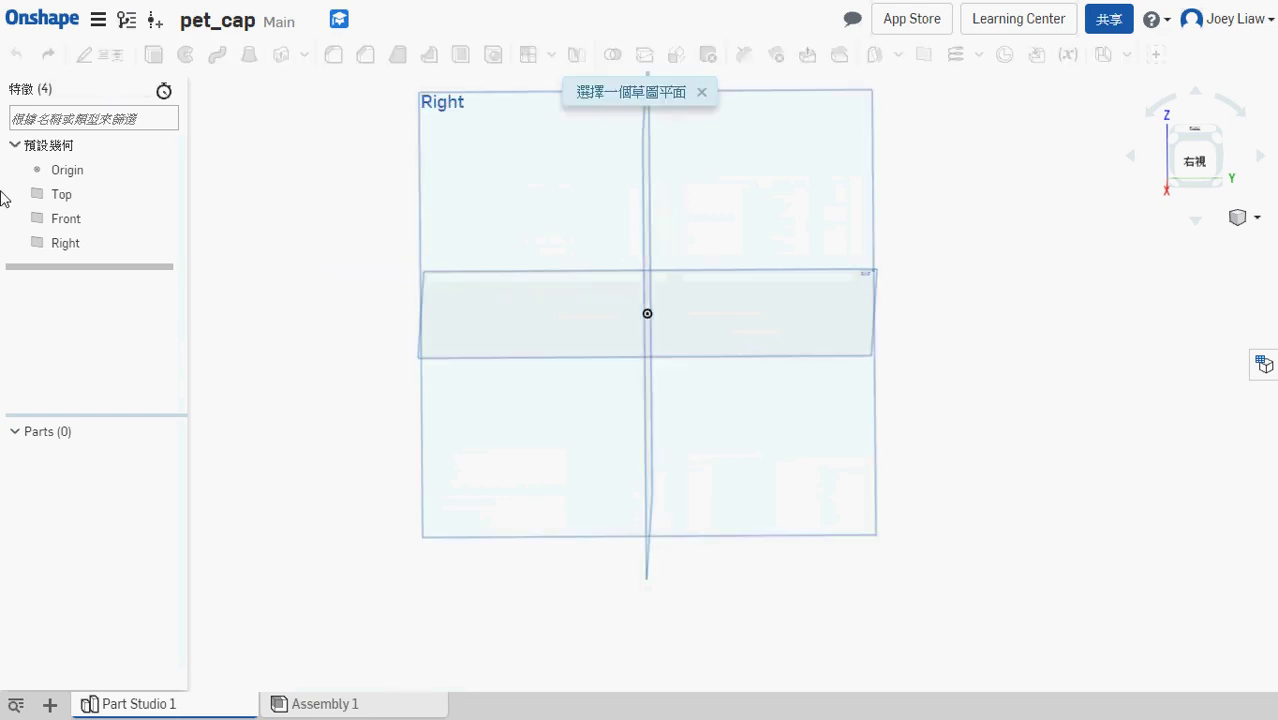
click(55, 201)
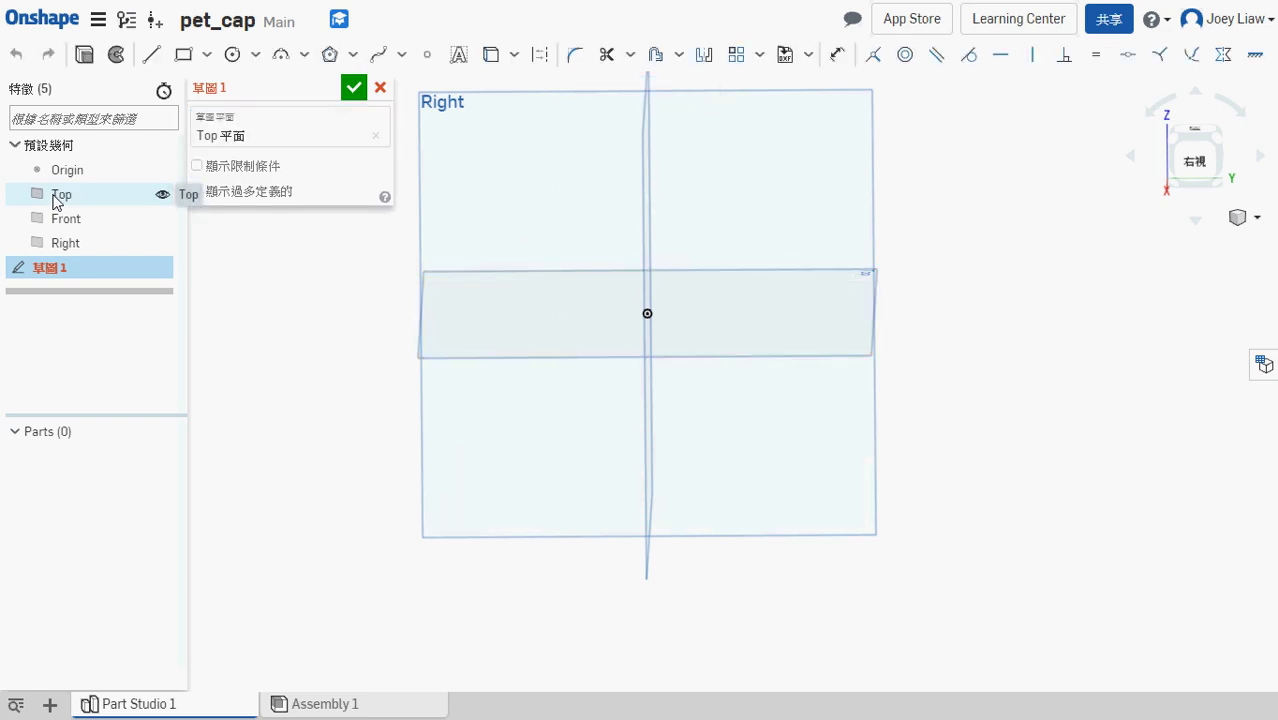
click(1200, 128)
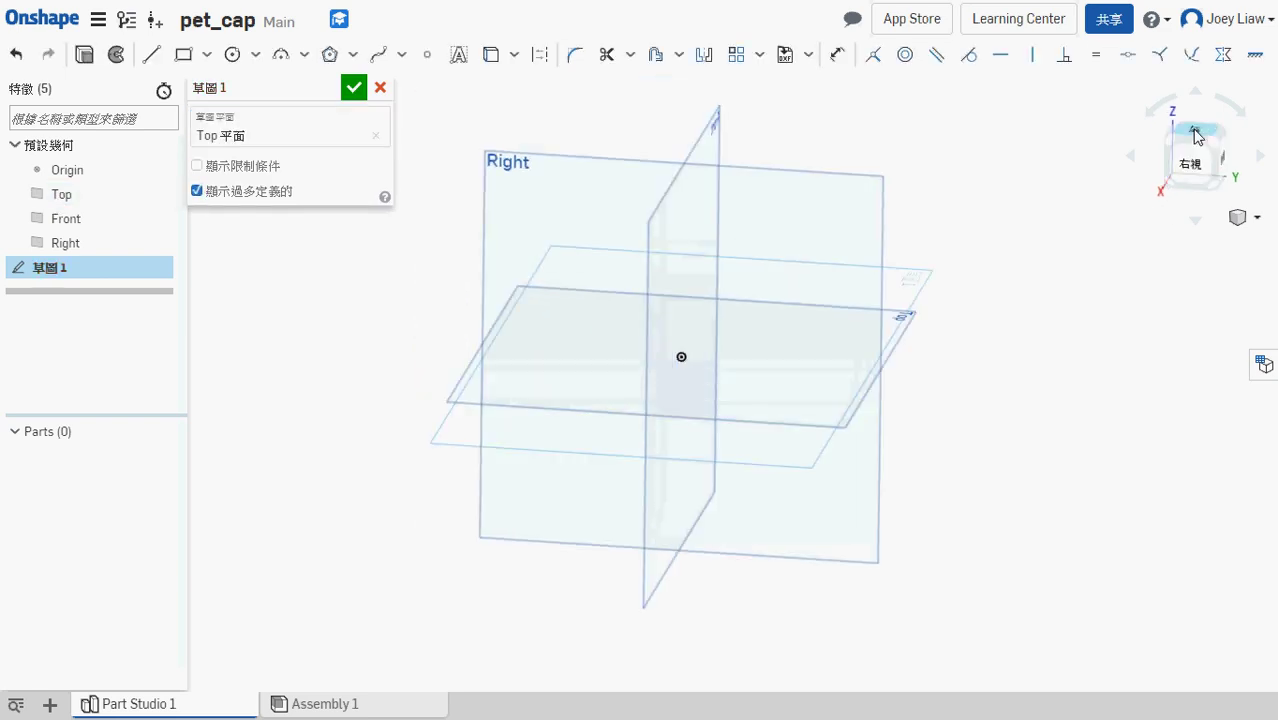
click(1205, 132)
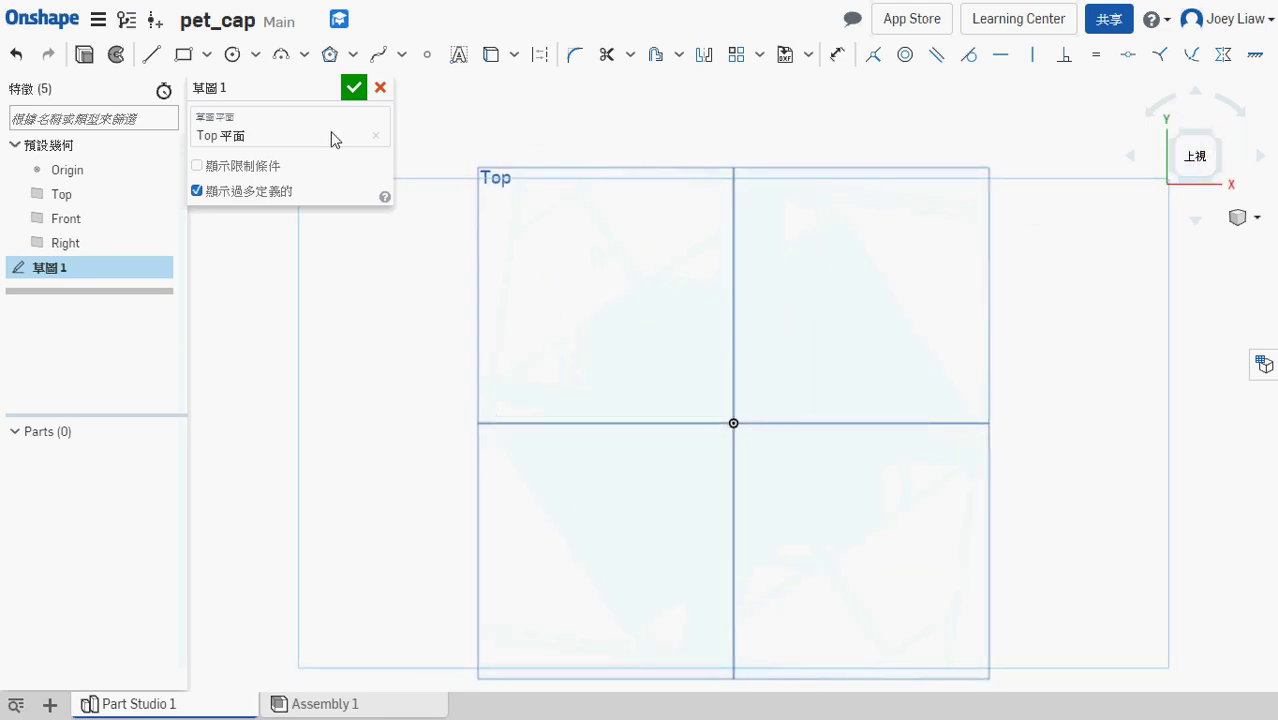
- Sketch a circle centred on the origin with a diameter of 25.5 mm and finish the sketch
click(231, 57)
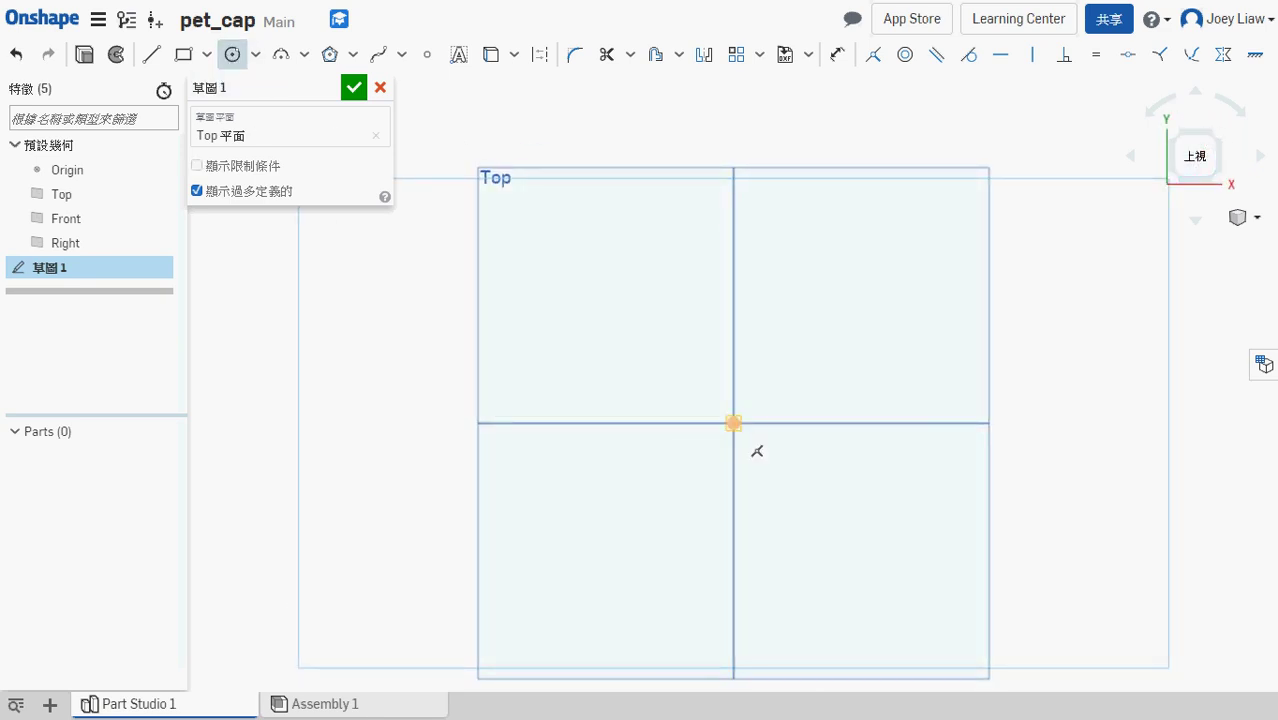
click(733, 423)
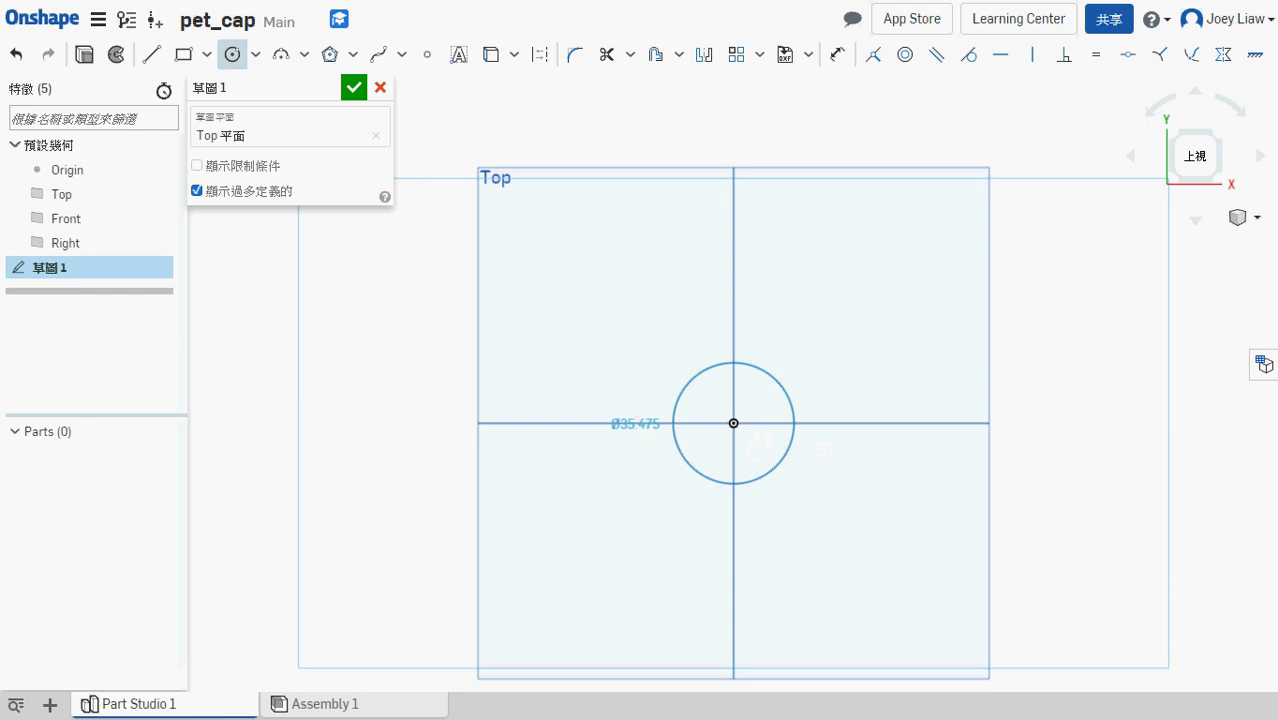
click(673, 423)
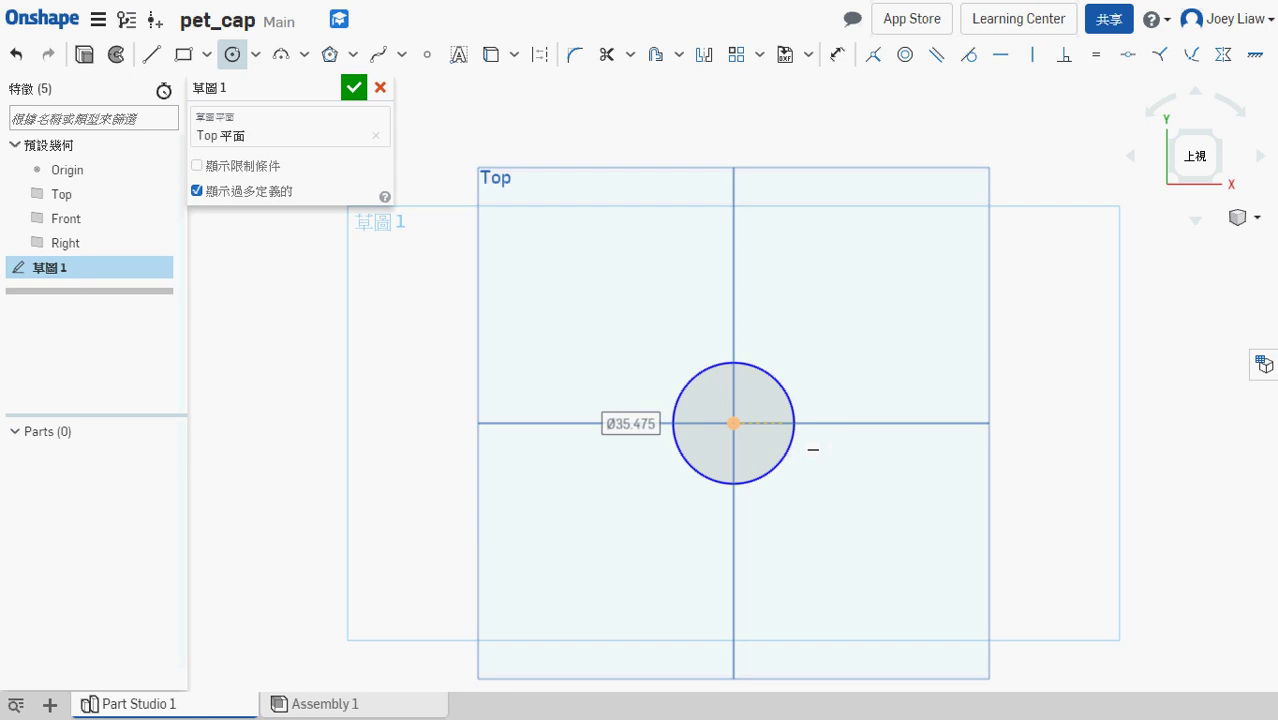
text(2.5)
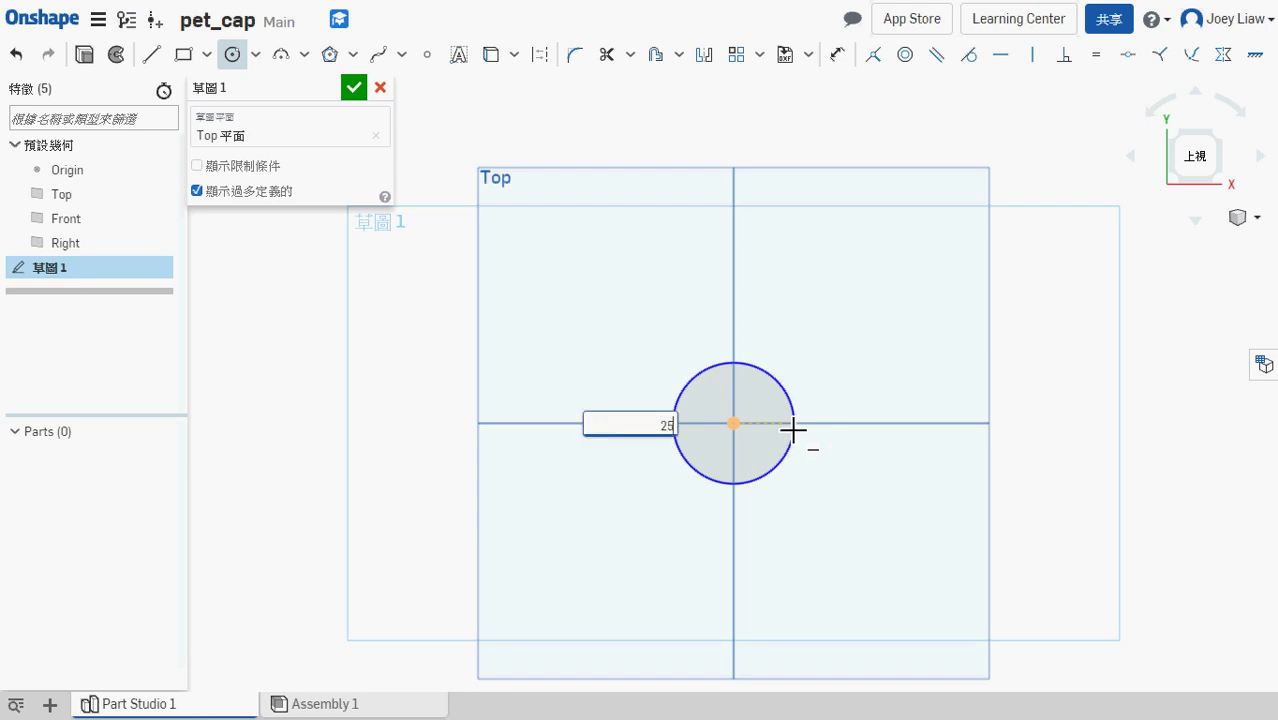
key(Return)
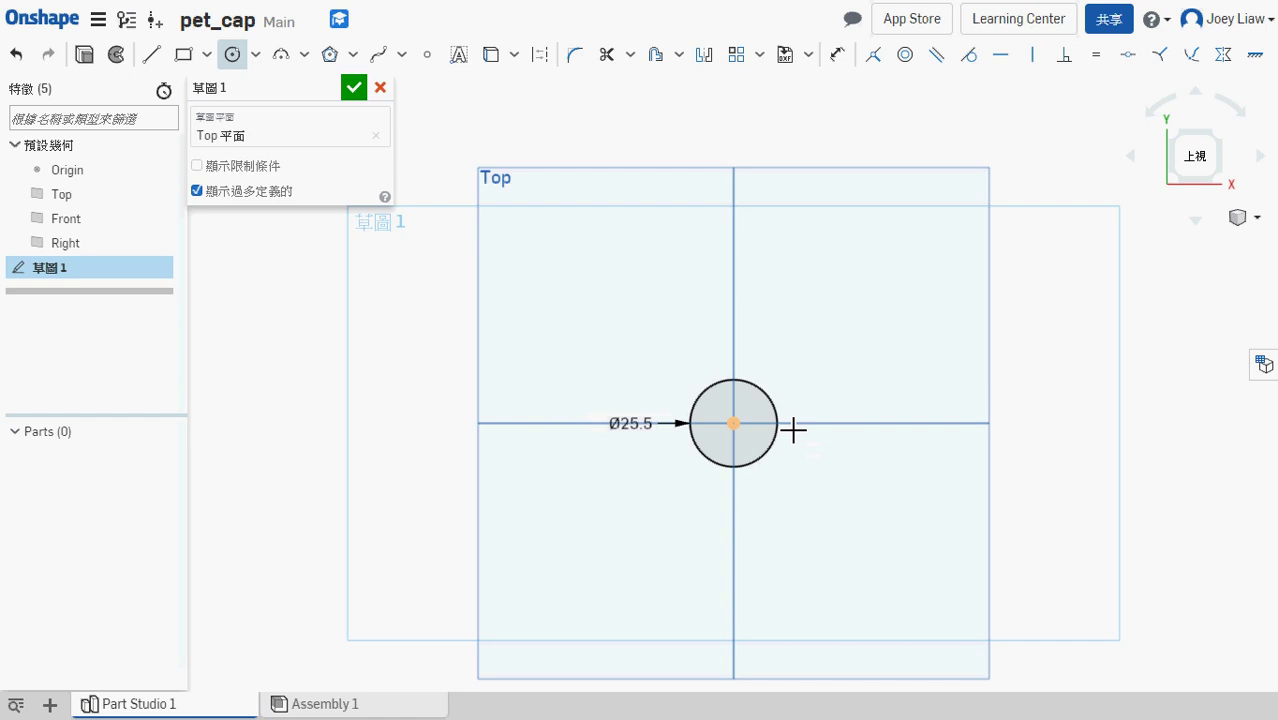
click(354, 88)
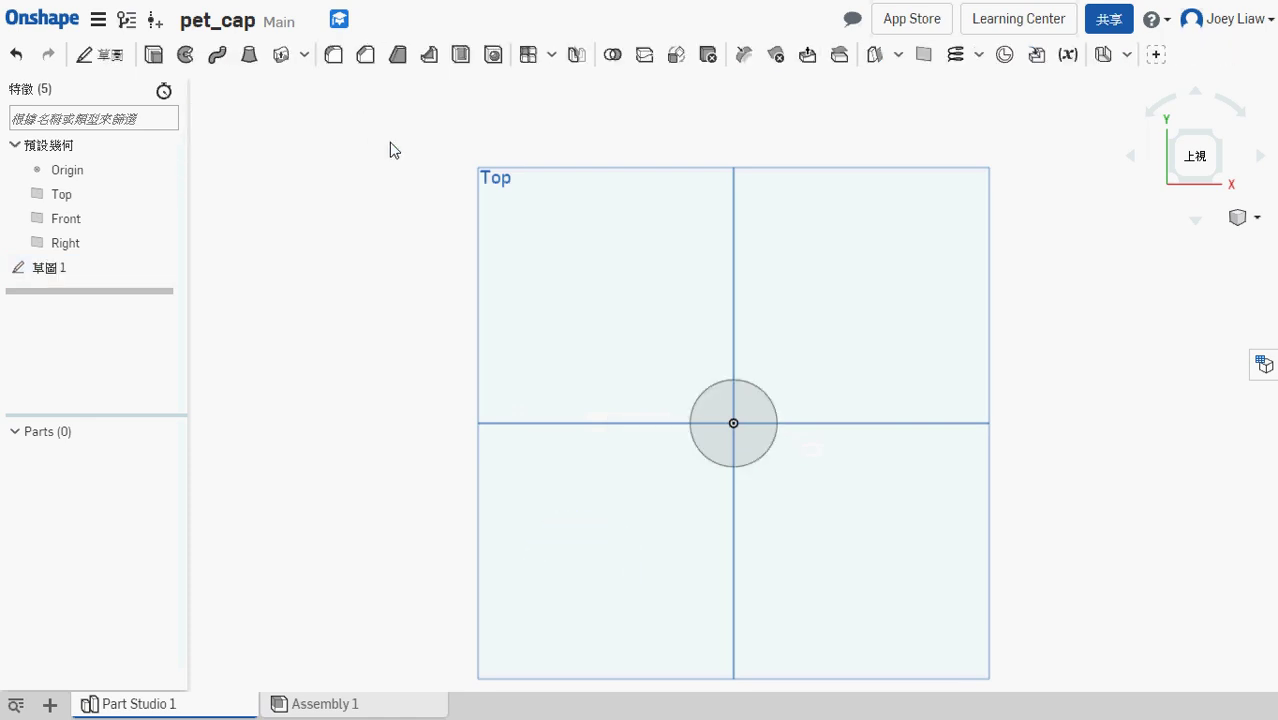
- Create a clockwise helix from the circle's edge with a height of 9 mm and 3 revolutions
click(771, 405)
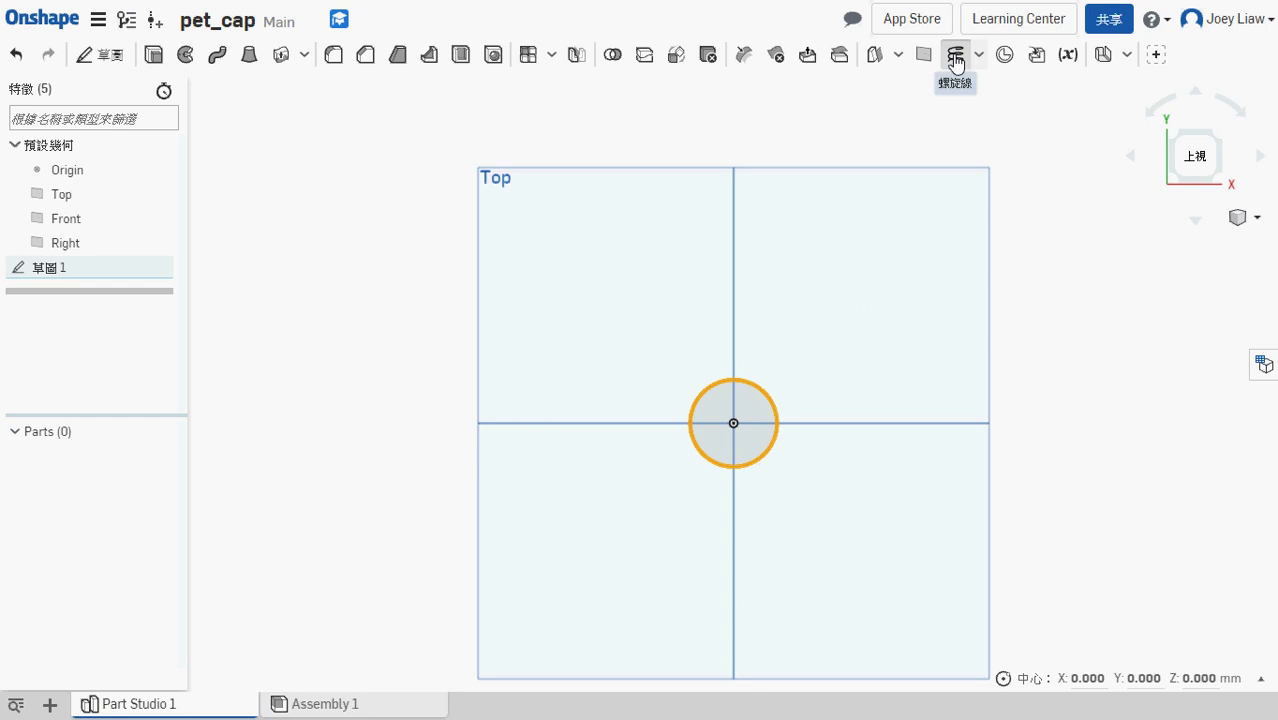
click(955, 60)
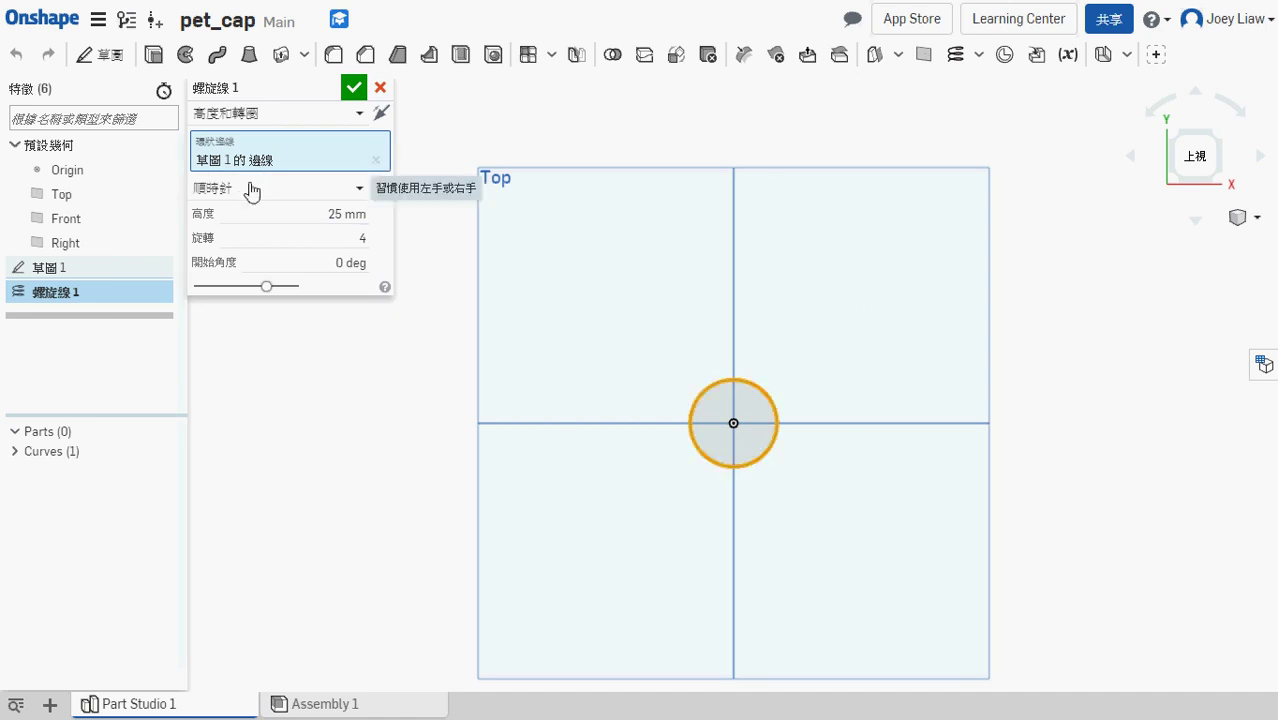
click(311, 212)
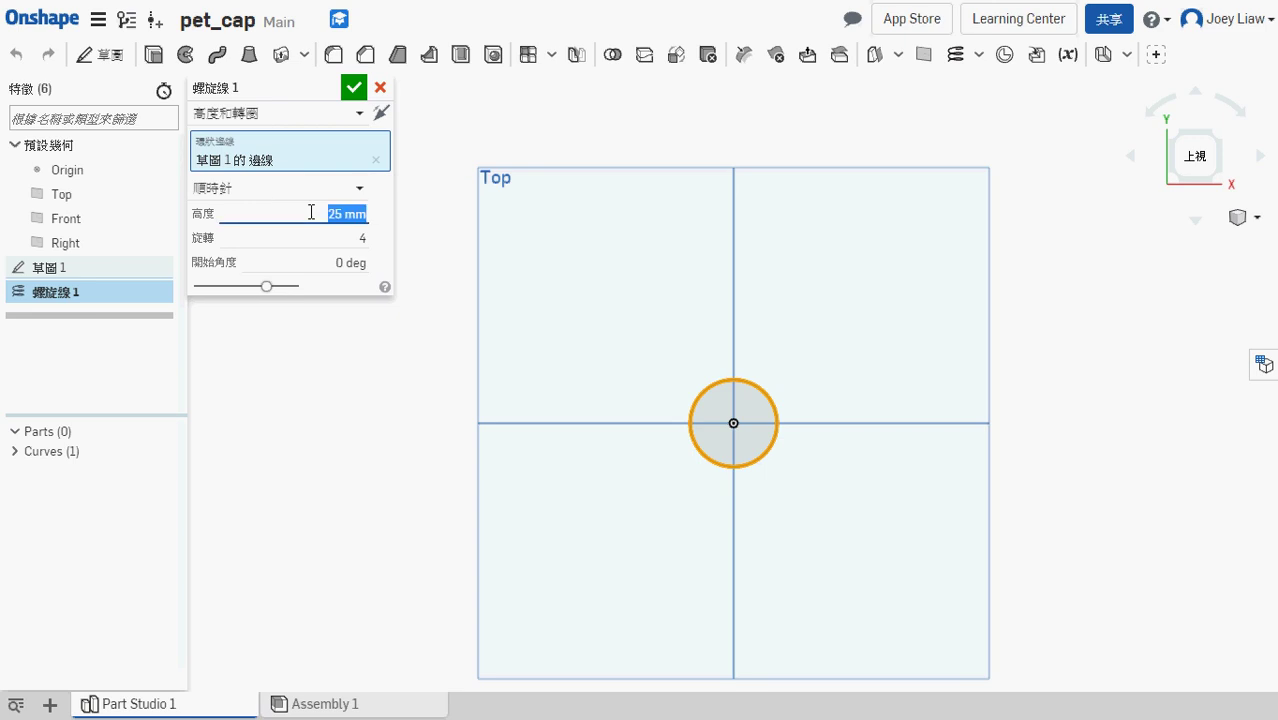
text(9)
key(Return)
key(Tab)
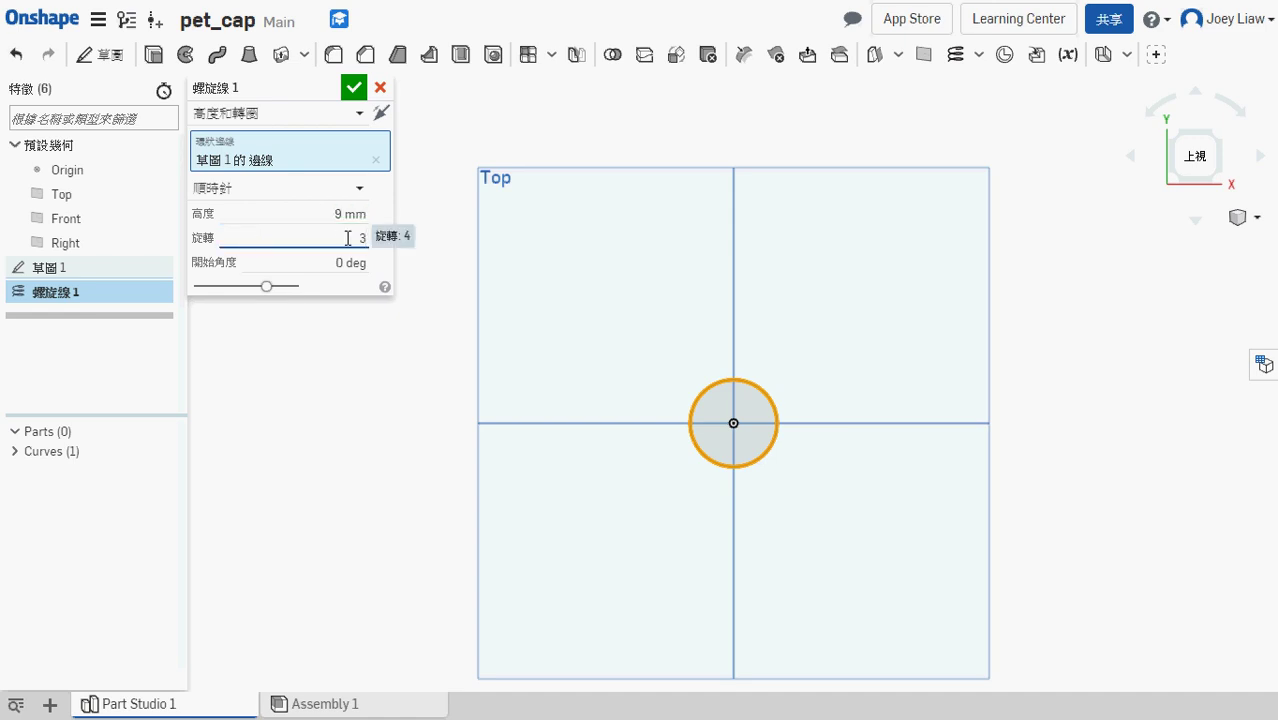
text(3)
key(Tab)
key(Return)
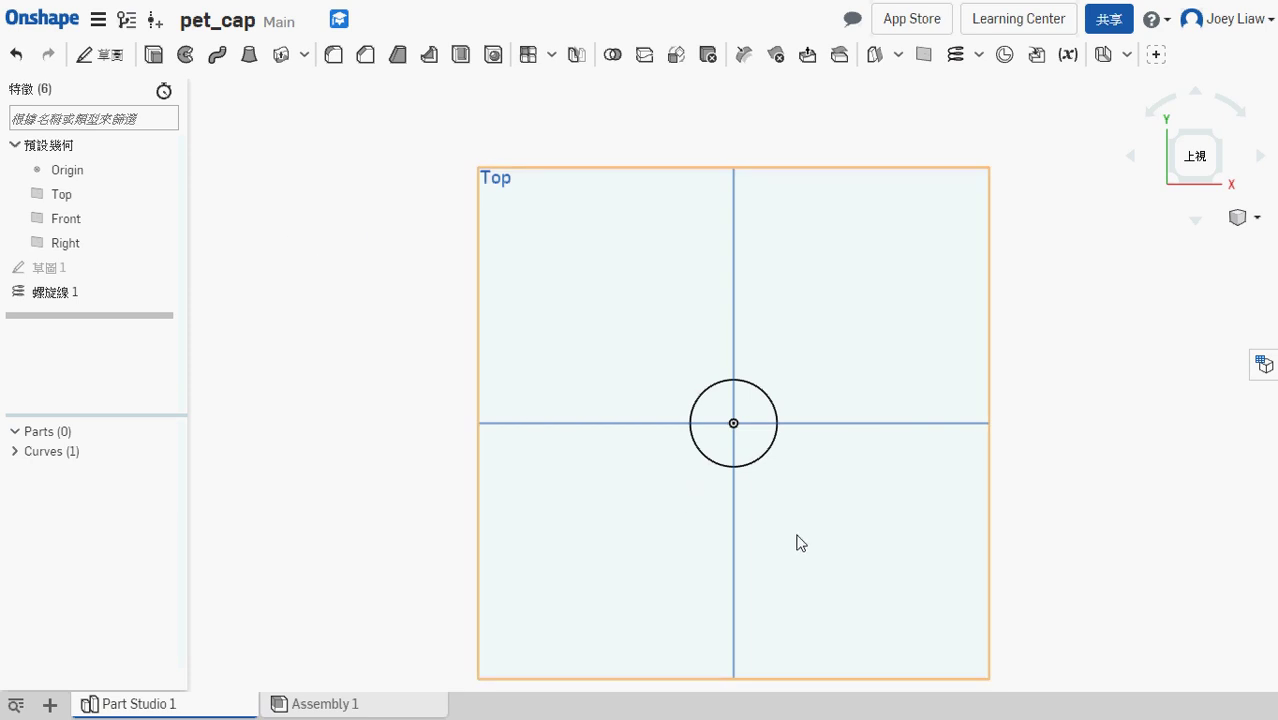
right_drag(800, 542, 802, 452)
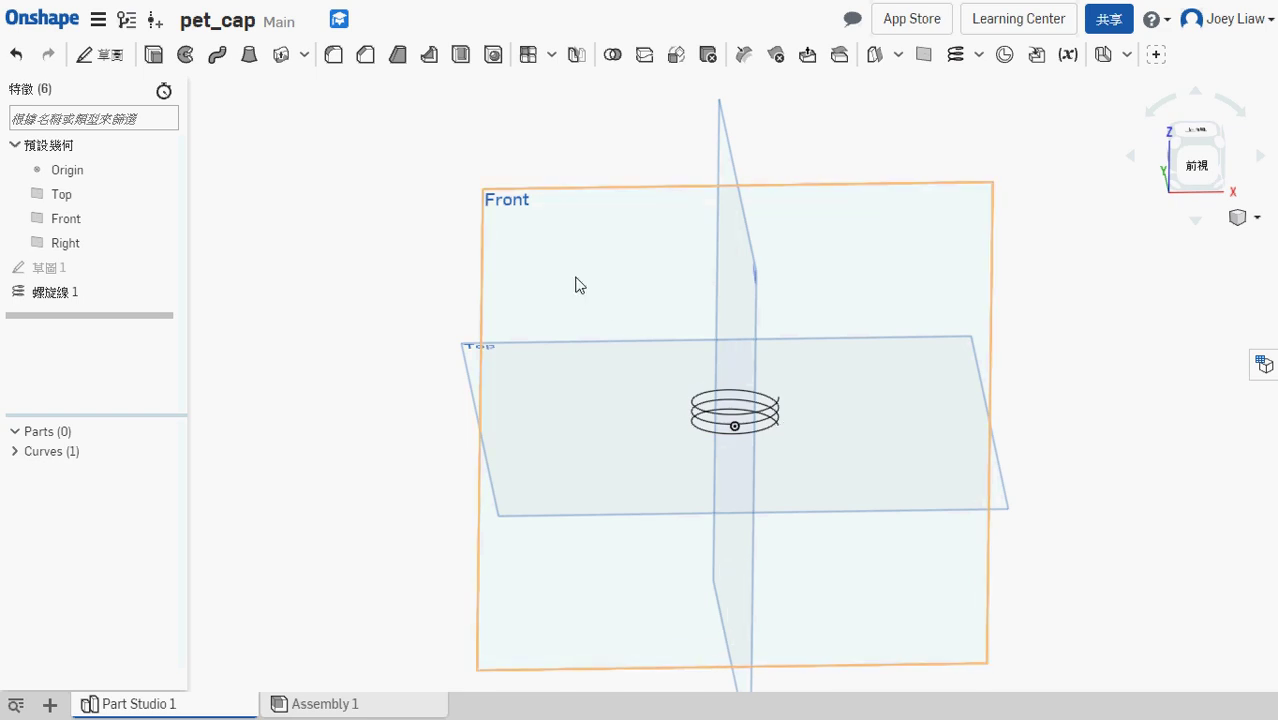
- Switch to the instruction slides, review how the thread profile is drawn, and return to Onshape
key(alt+Tab)
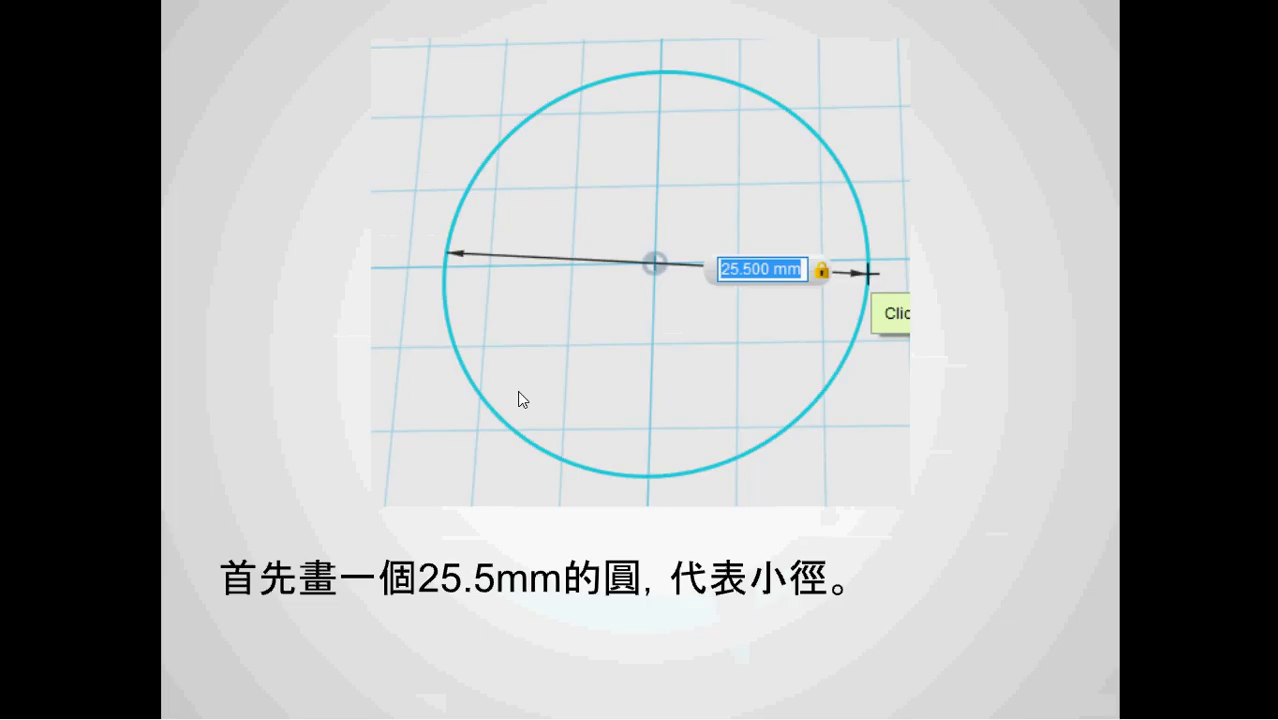
key(Right)
key(Right)
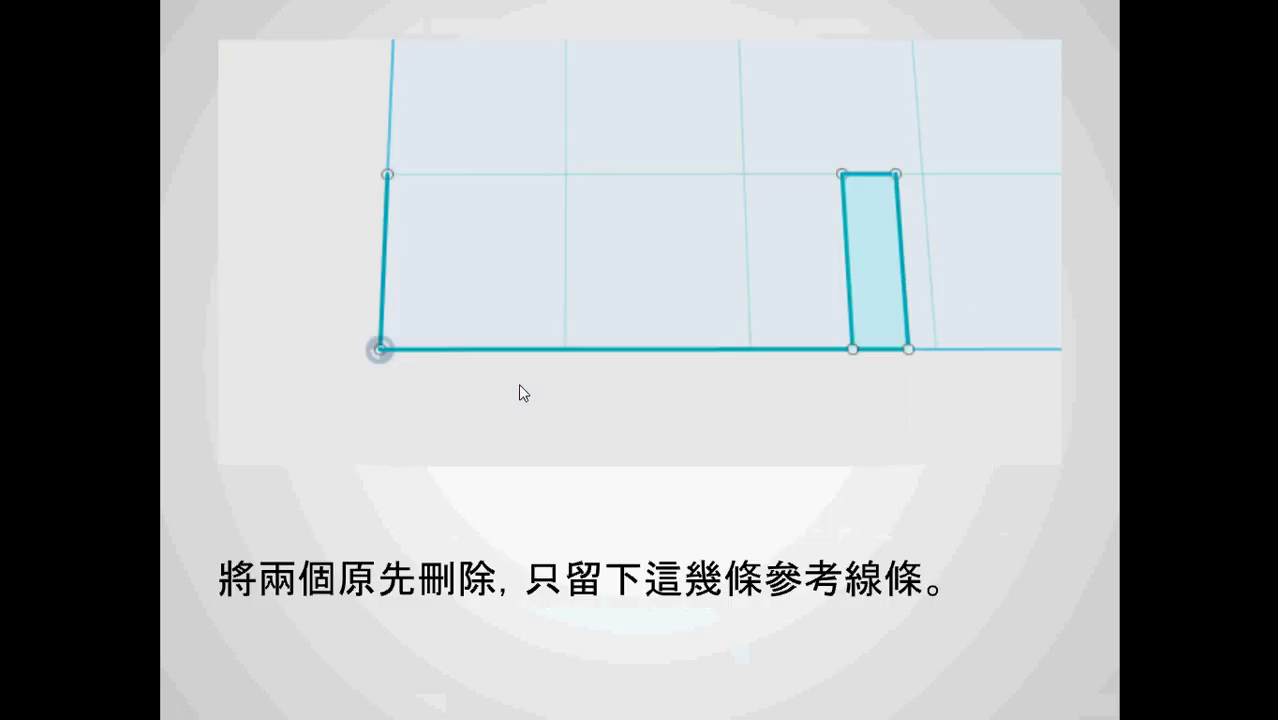
key(Right)
key(Right)
key(Right)
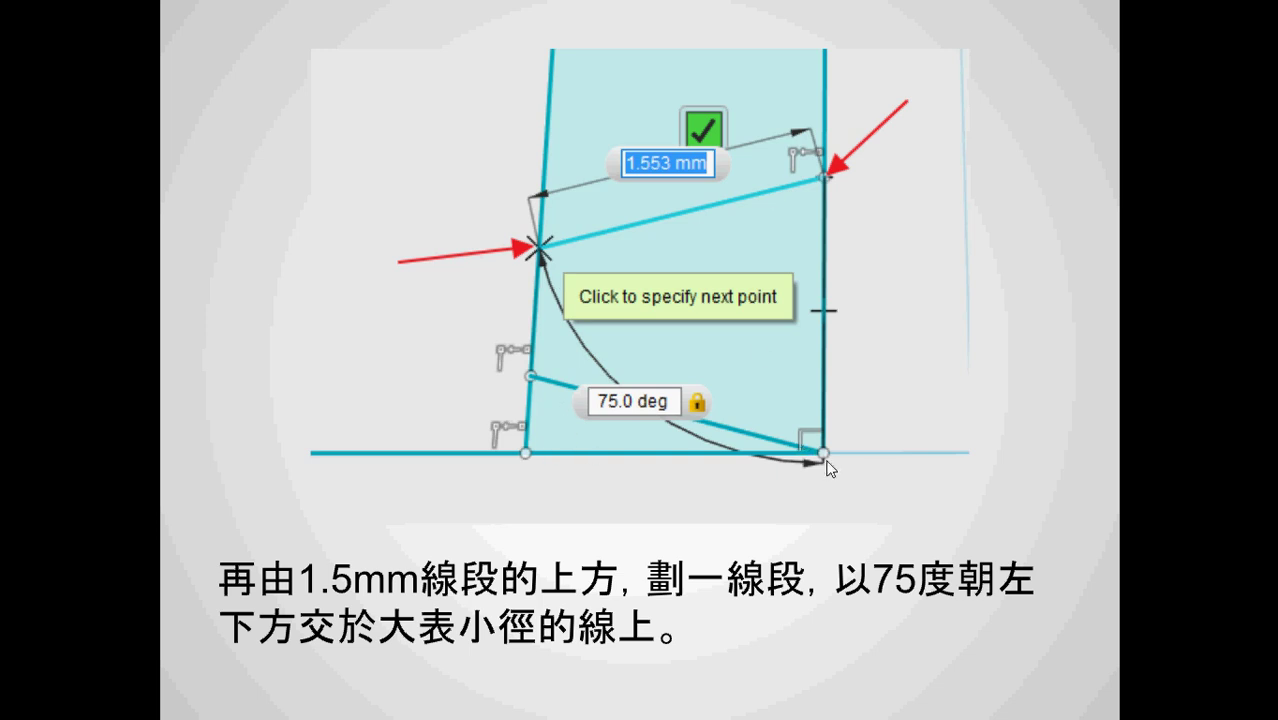
key(alt+Tab)
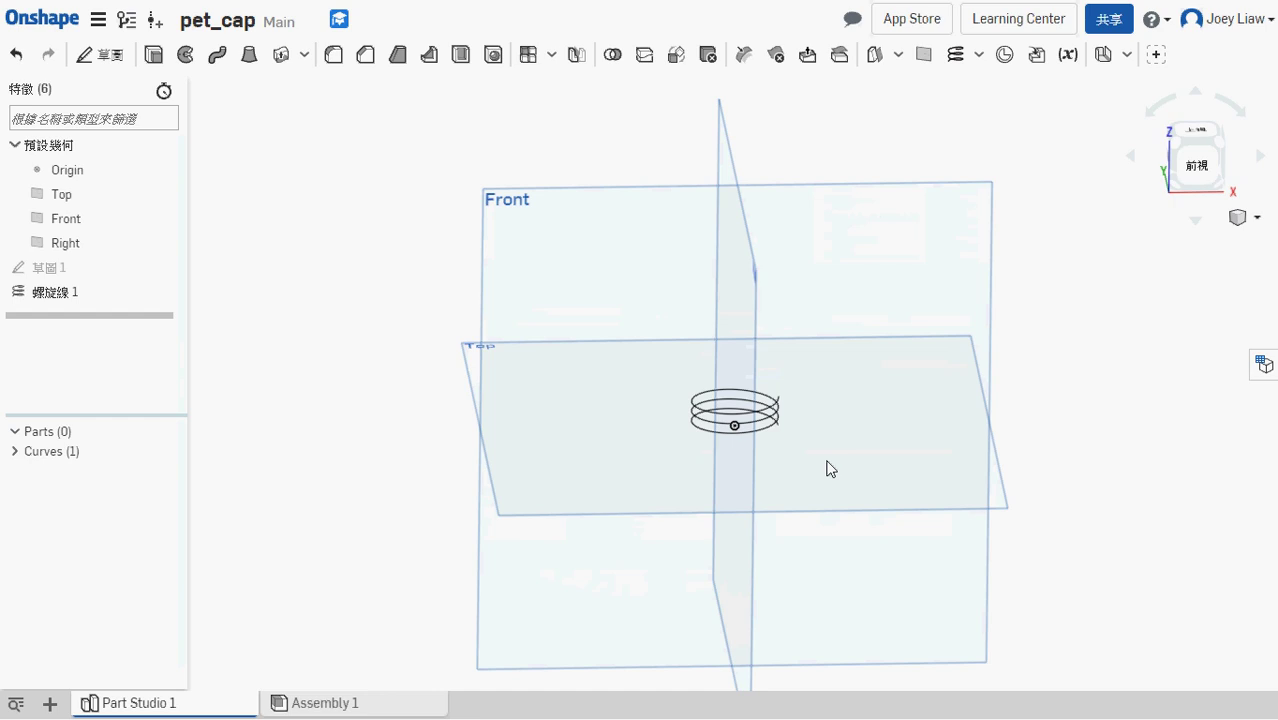
- Start a new sketch on the Front plane and view it normal to the sketch plane
click(110, 56)
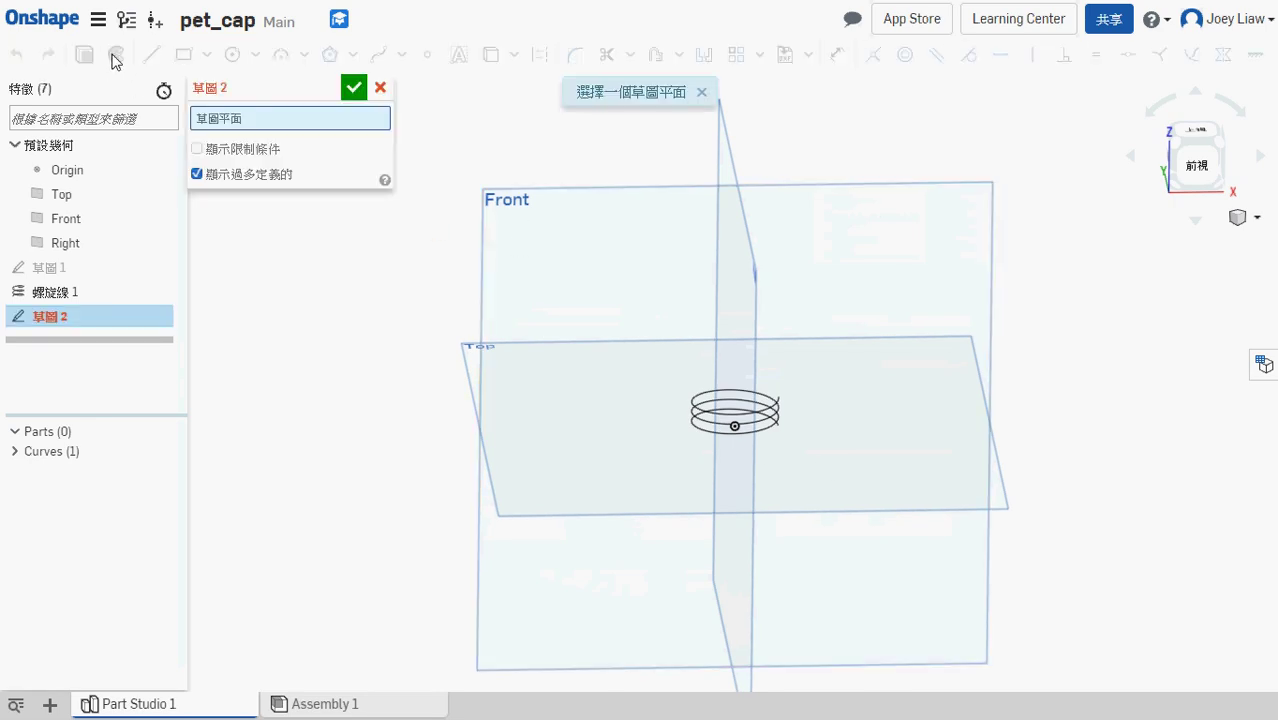
click(51, 222)
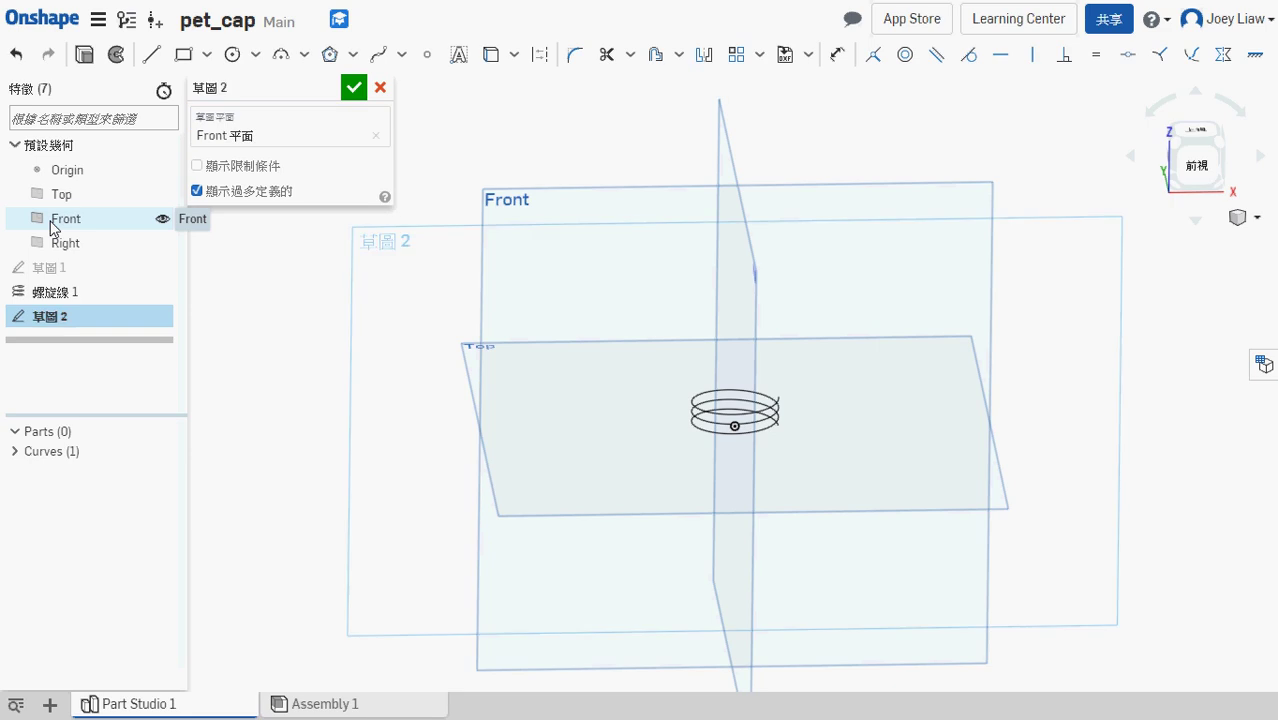
right_click(591, 268)
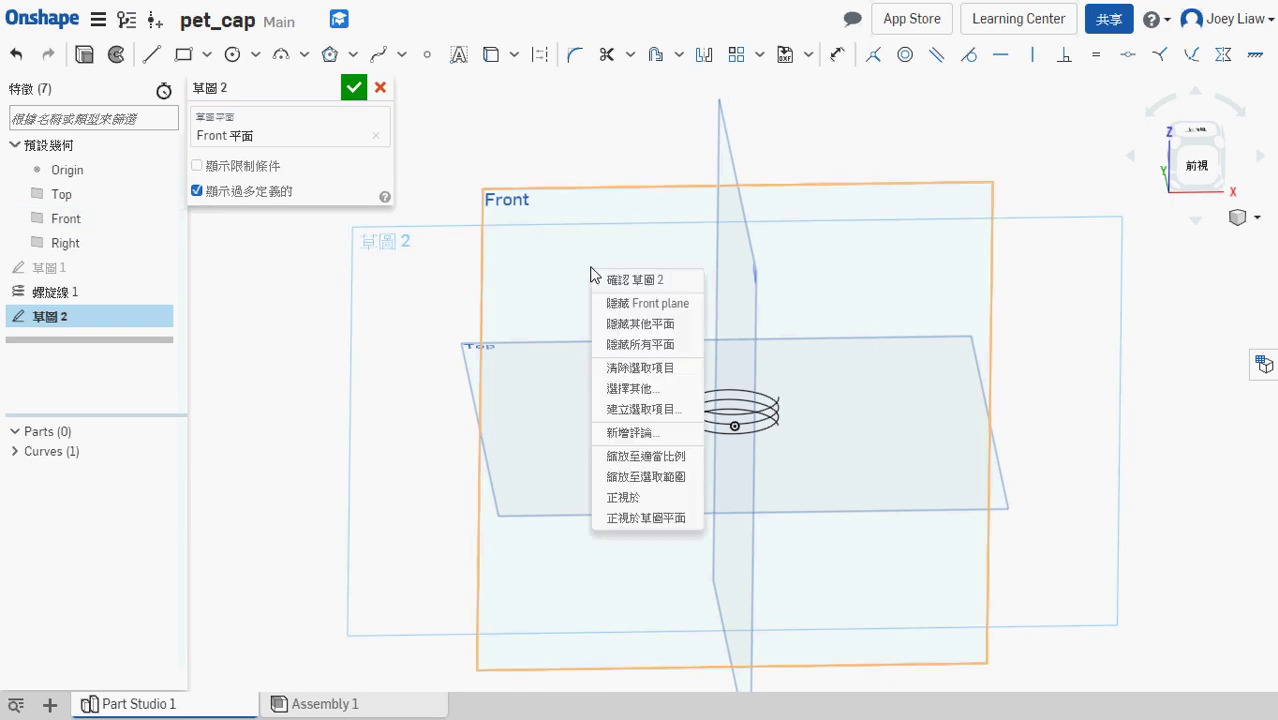
click(663, 518)
scroll(779, 419, up, 5)
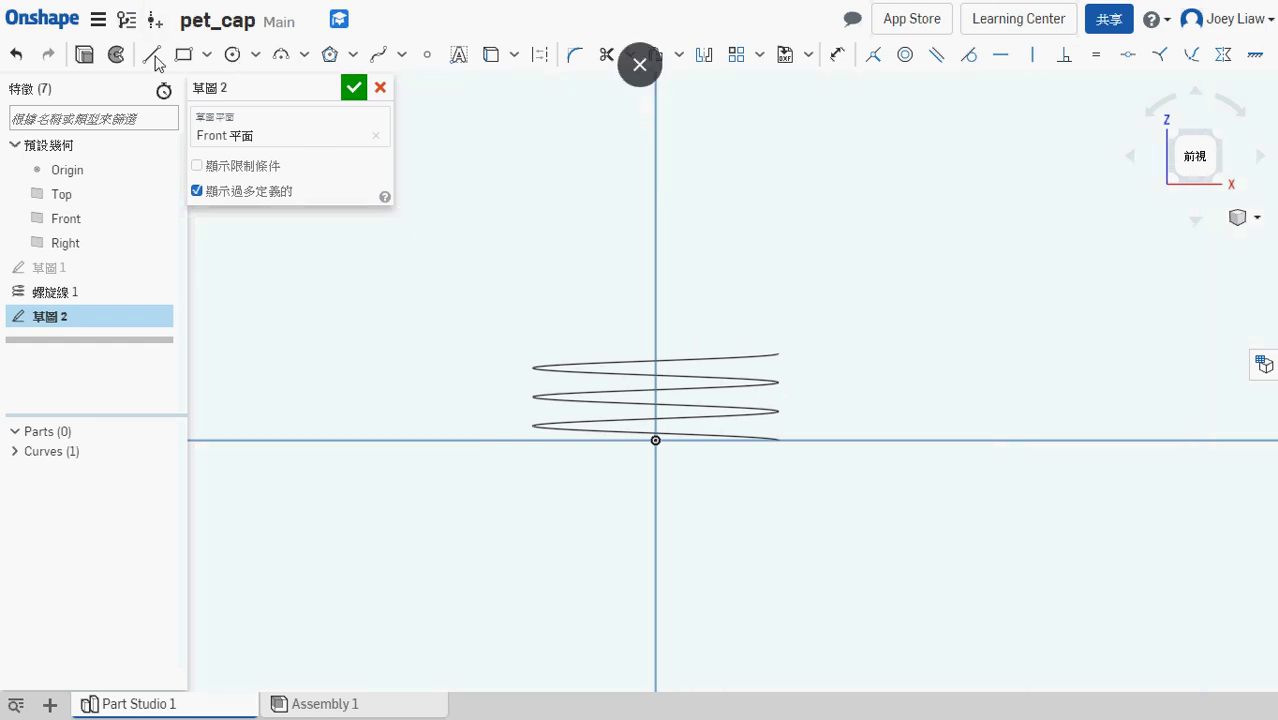
- Project the helix's lower end point into the sketch with the Use tool
click(152, 57)
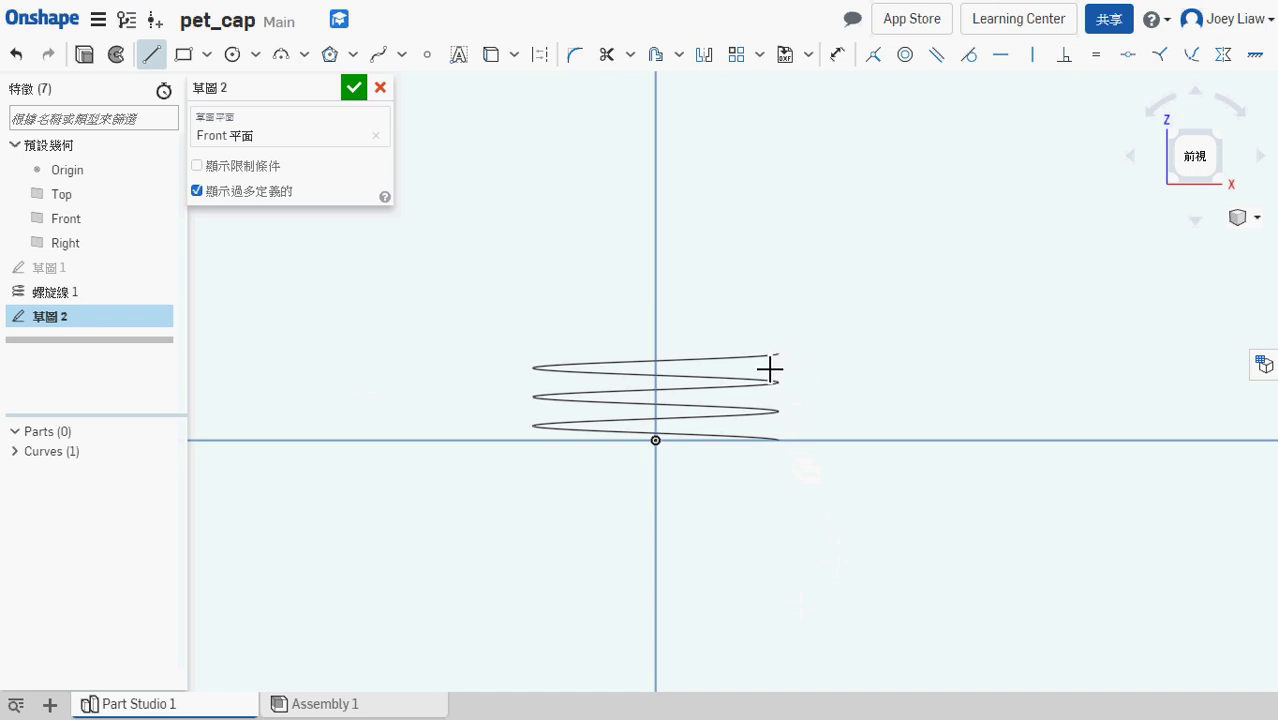
click(490, 57)
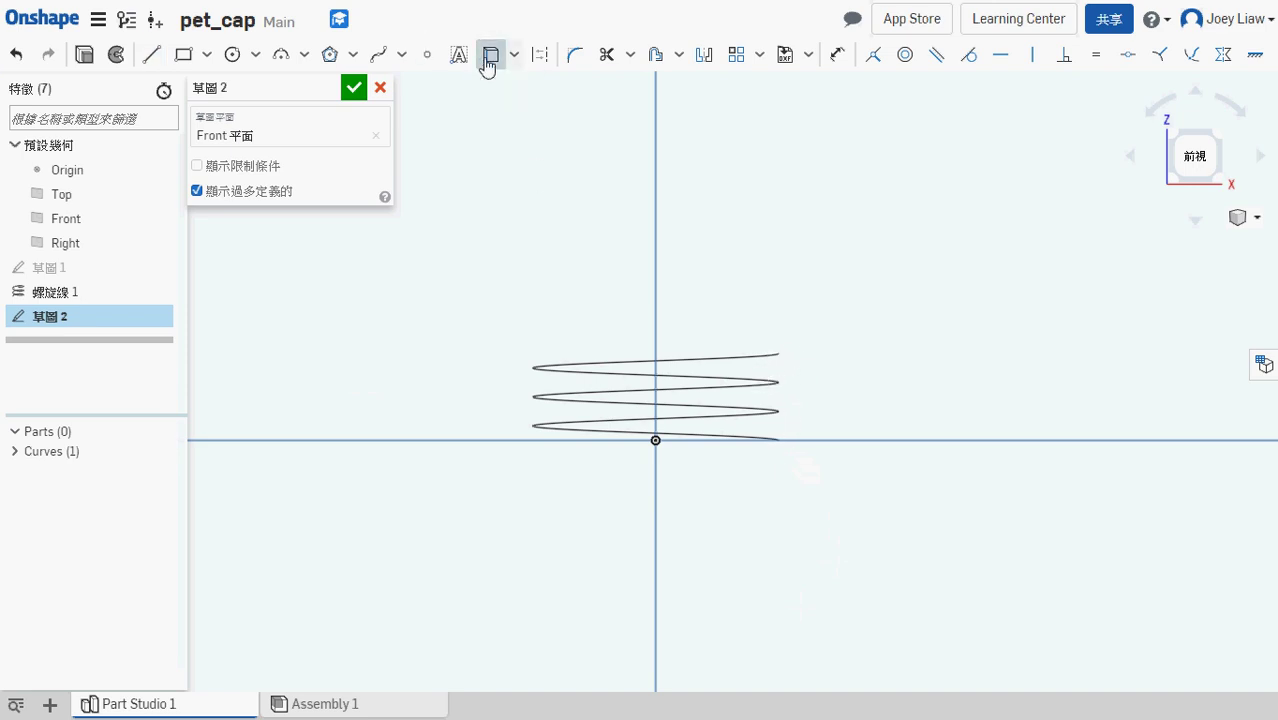
click(779, 440)
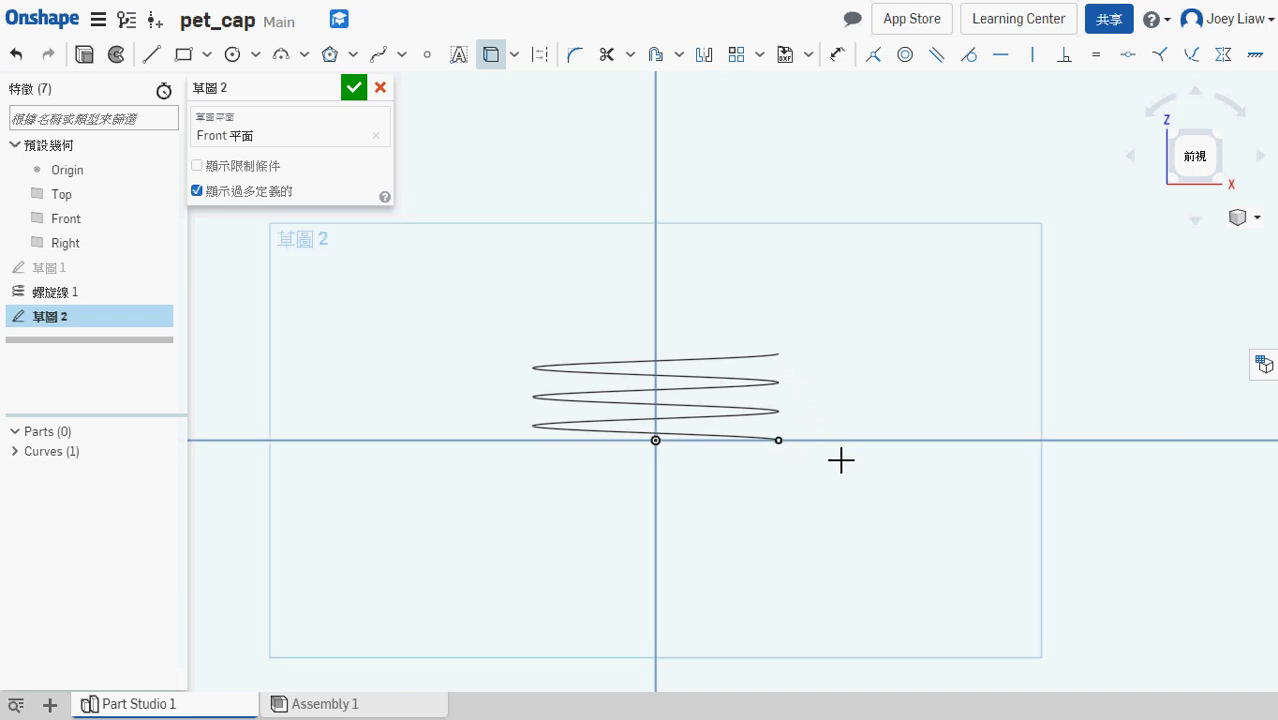
right_drag(839, 457, 830, 490)
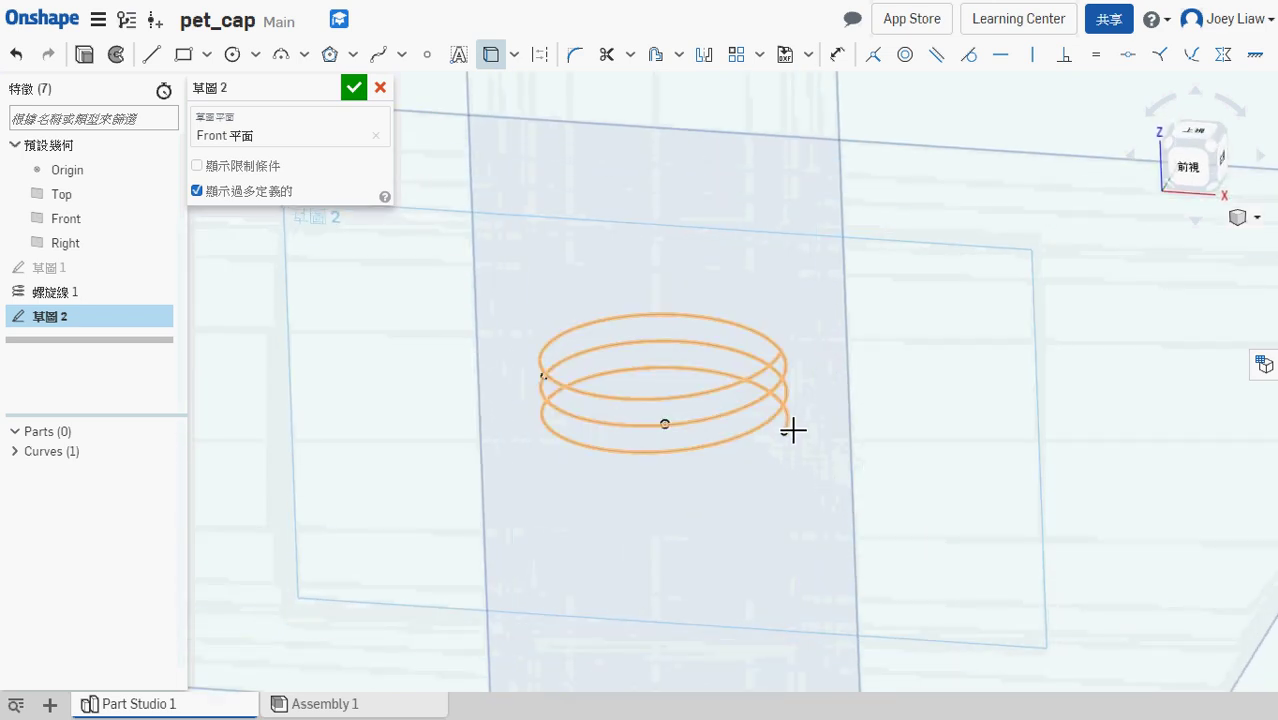
key(n)
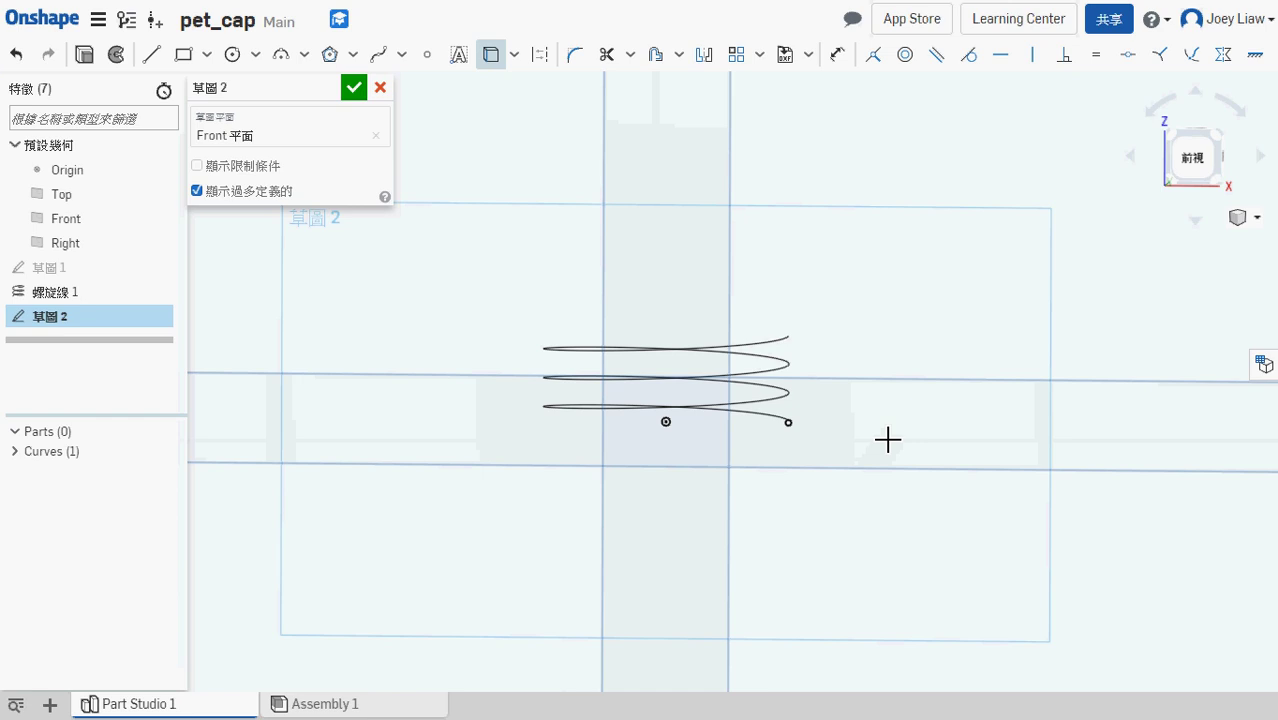
- Draw a horizontal line 1.5 mm long outward from the projected helix end point
click(151, 54)
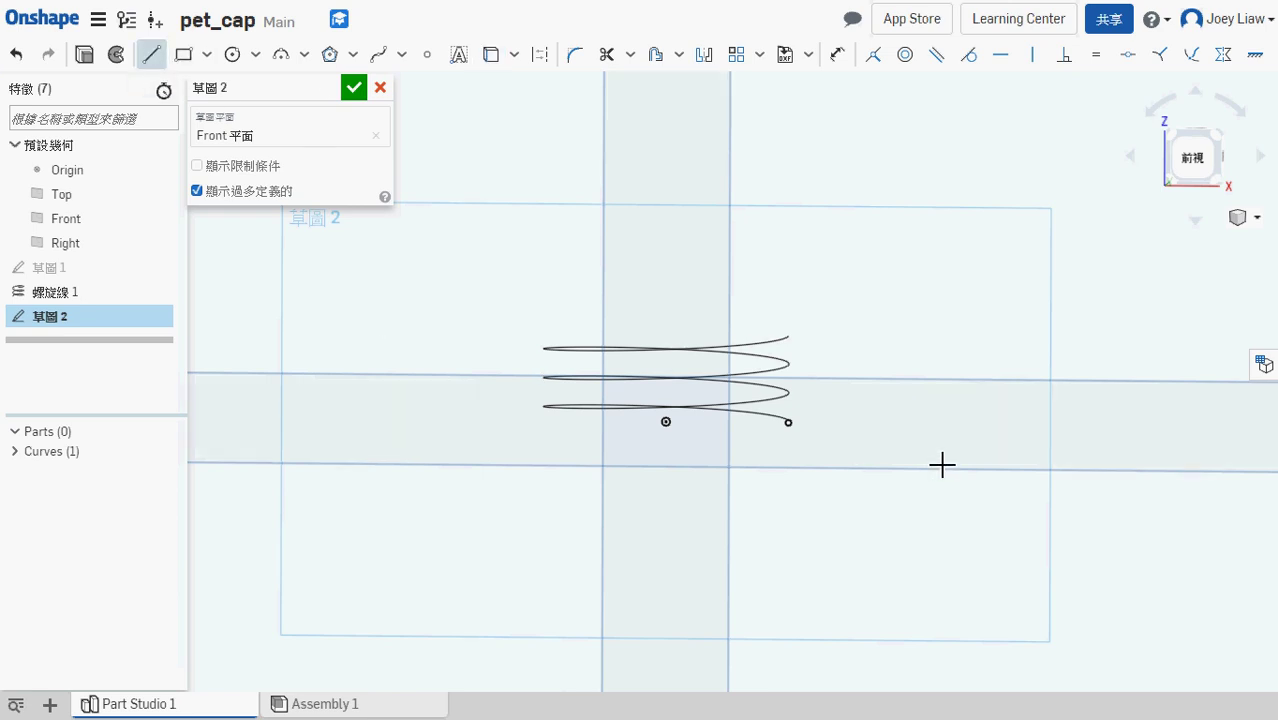
scroll(852, 468, up, 3)
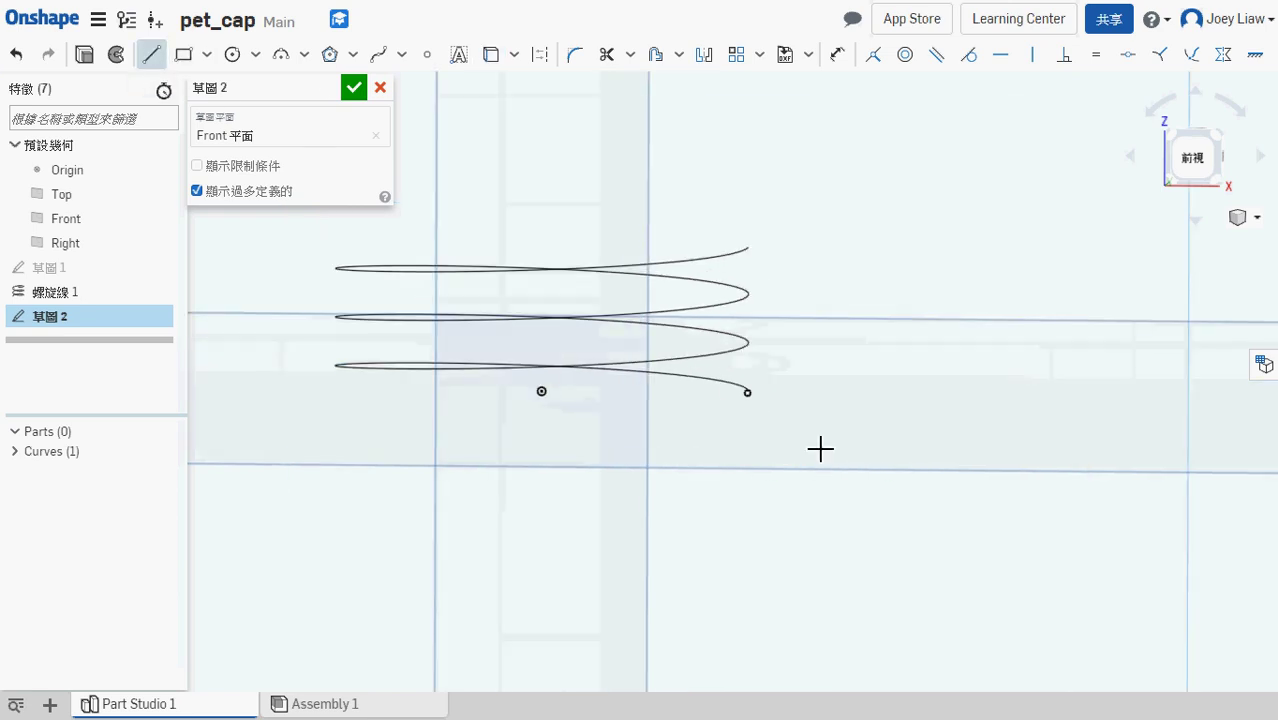
click(754, 399)
click(818, 404)
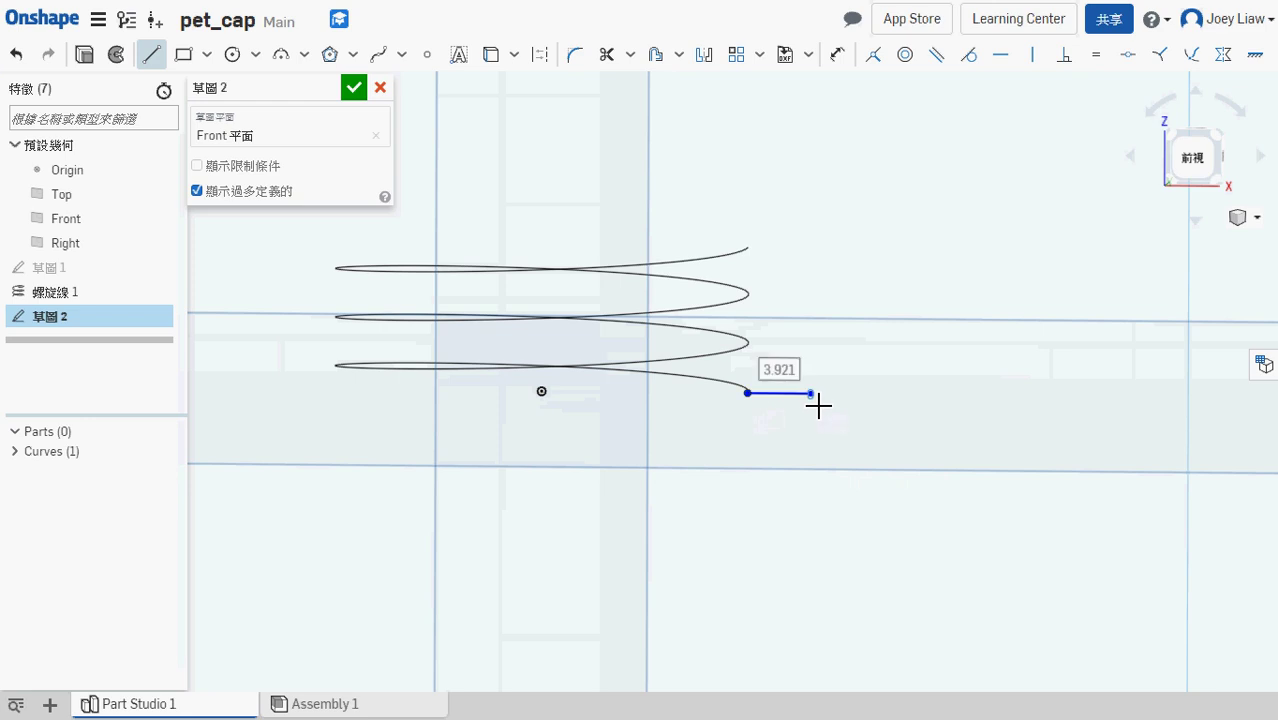
text(1.5)
key(Return)
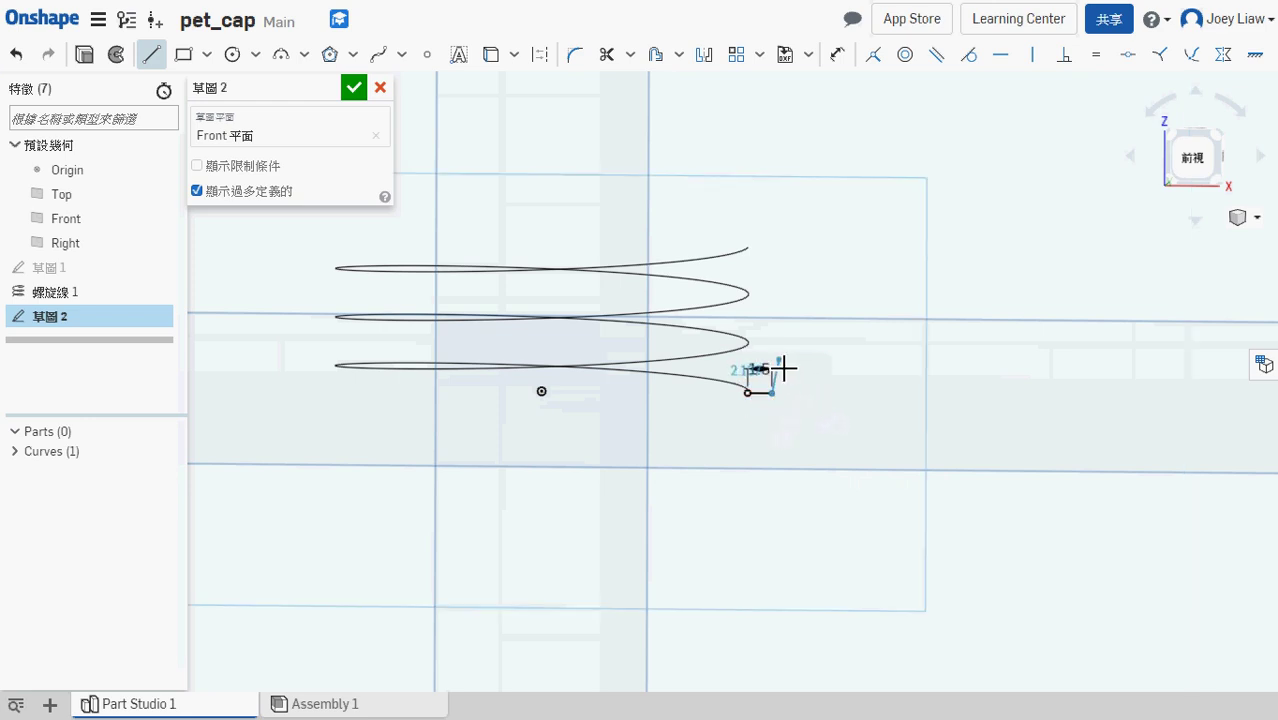
- Add a vertical line 1.5 mm long going up from the horizontal line's outer end
key(Tab)
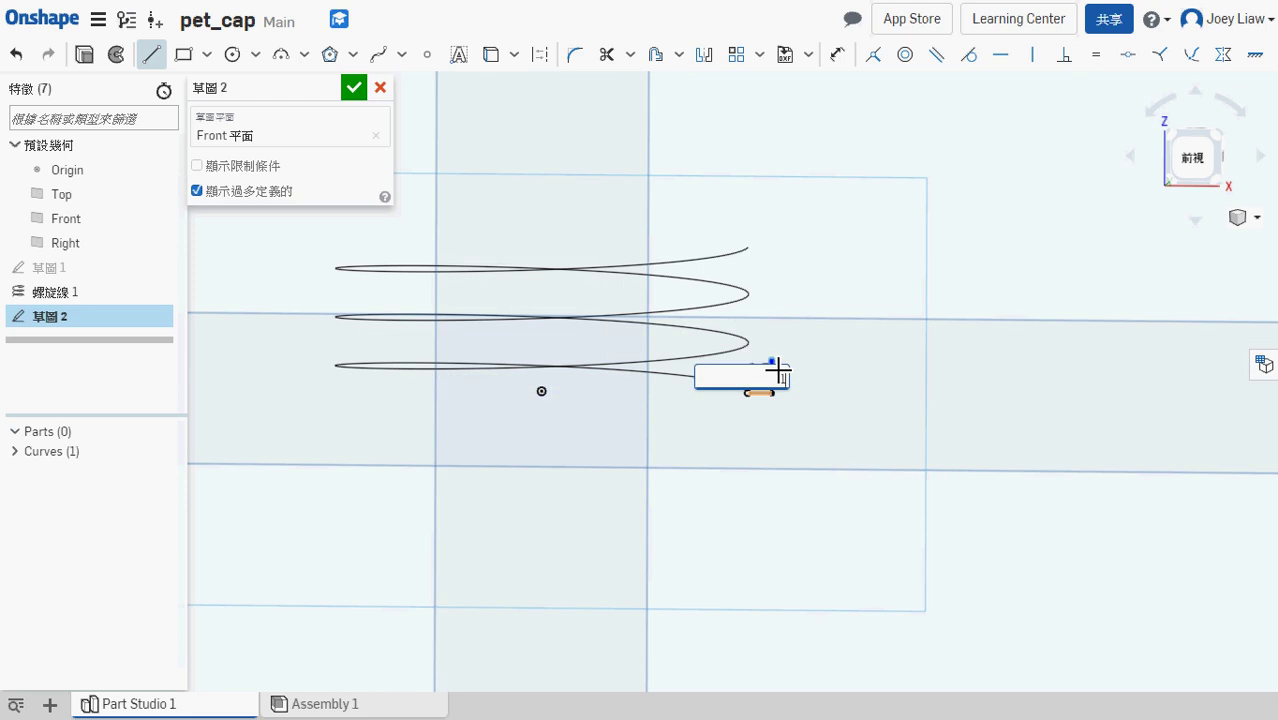
text(1.5)
key(Return)
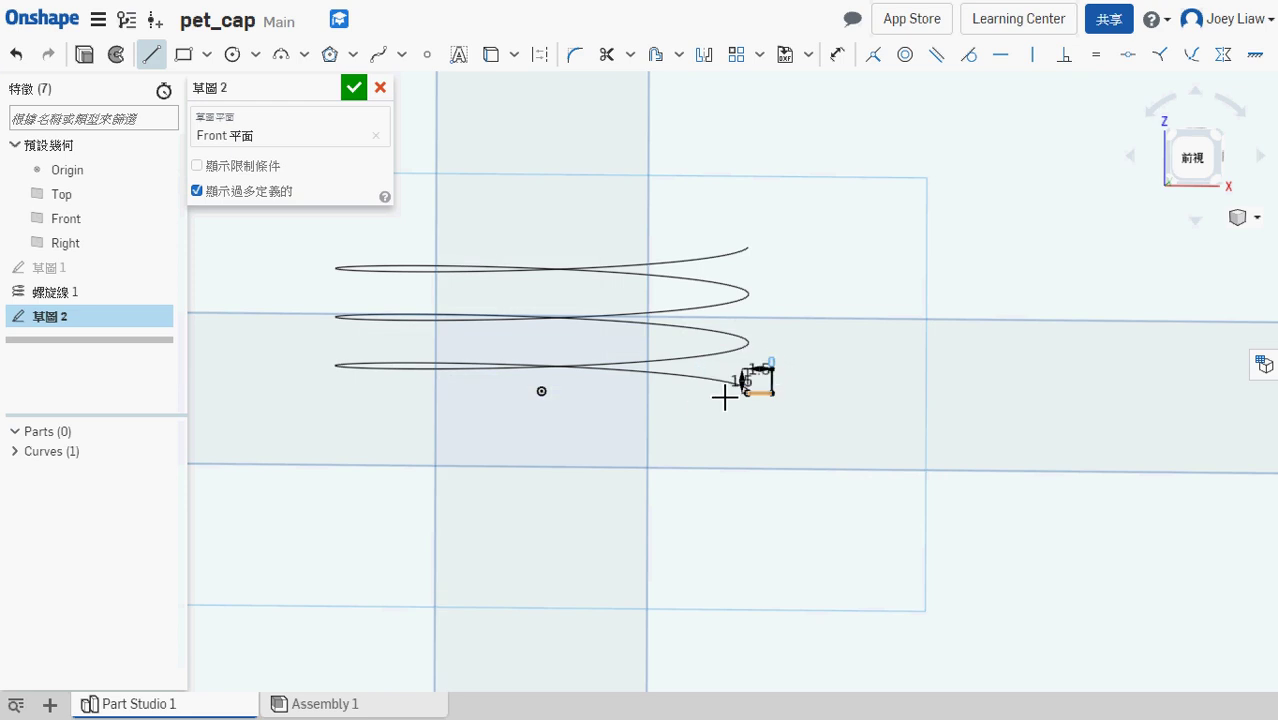
- Draw a slanted line inward from the outer vertical line's upper end and set the angle between the two lines to 75°
scroll(720, 395, up, 3)
scroll(890, 365, up, 2)
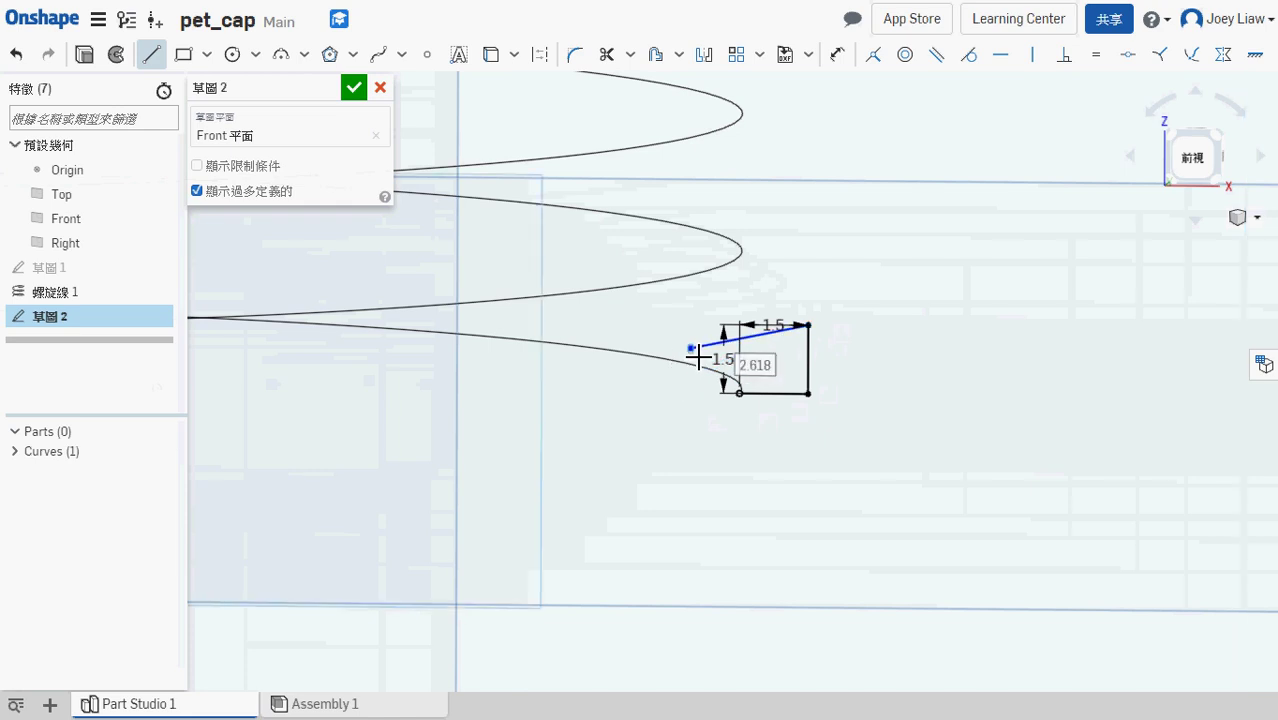
click(837, 54)
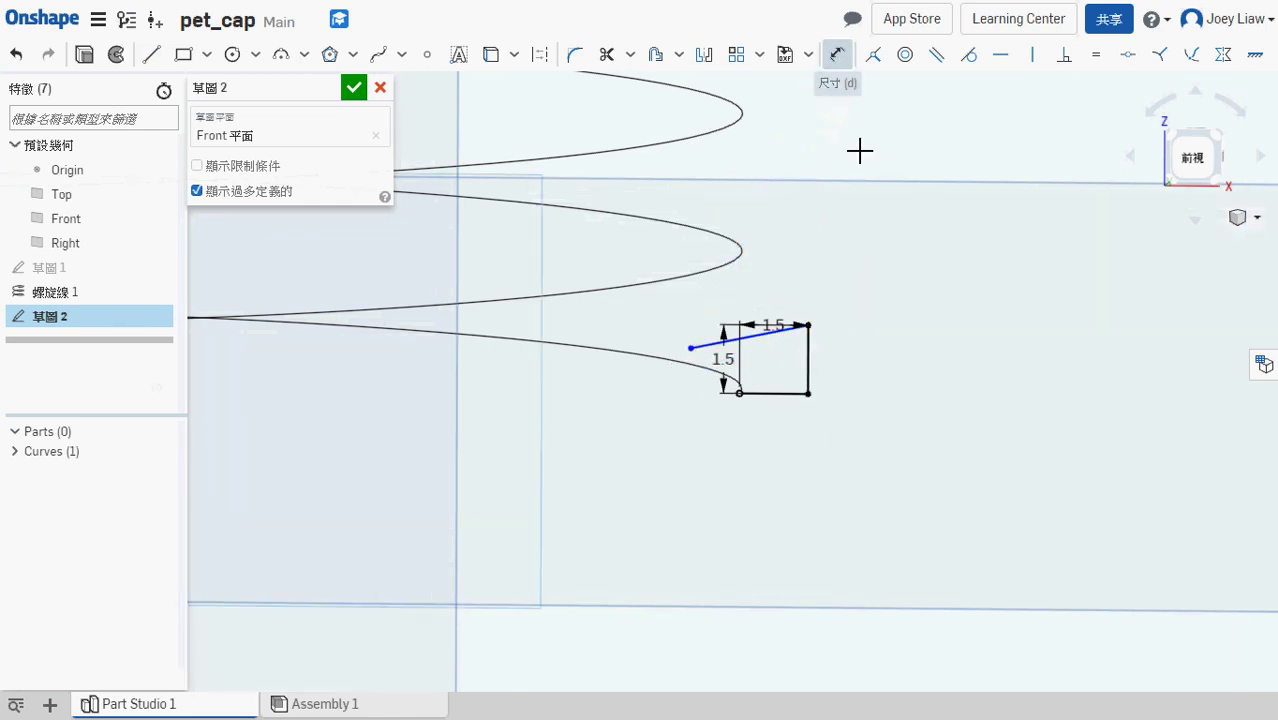
click(765, 336)
click(809, 362)
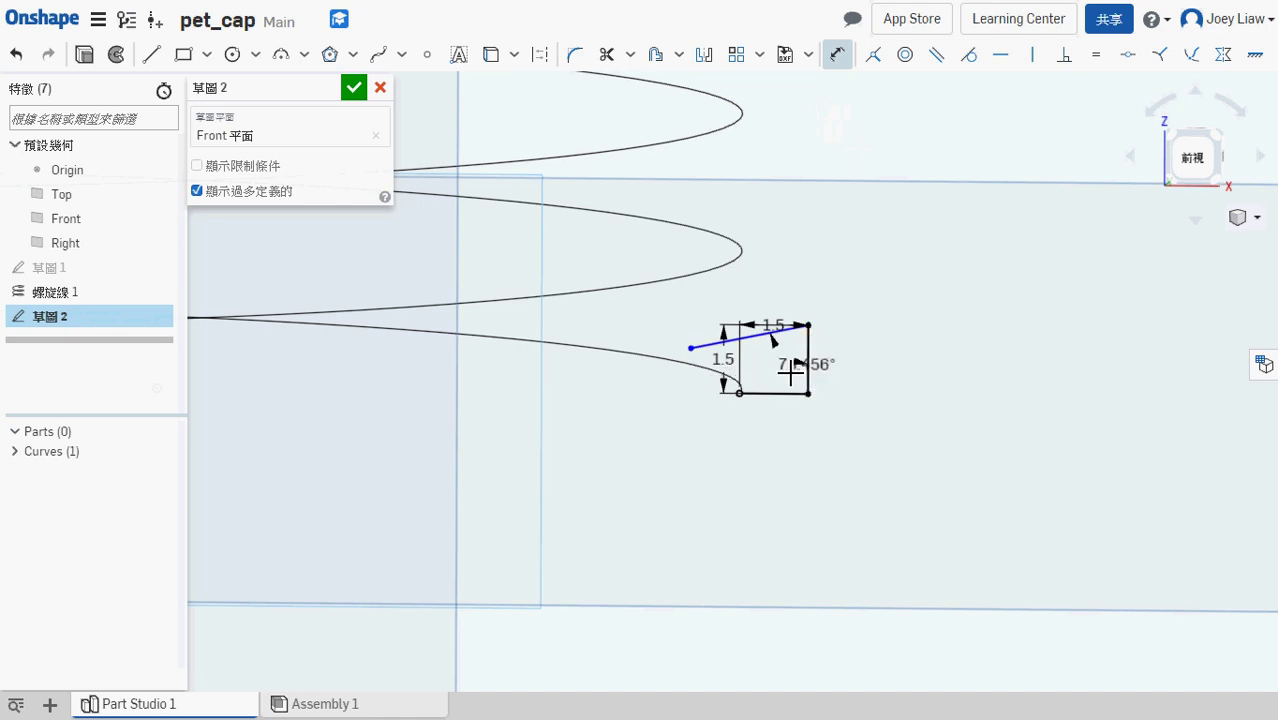
click(788, 370)
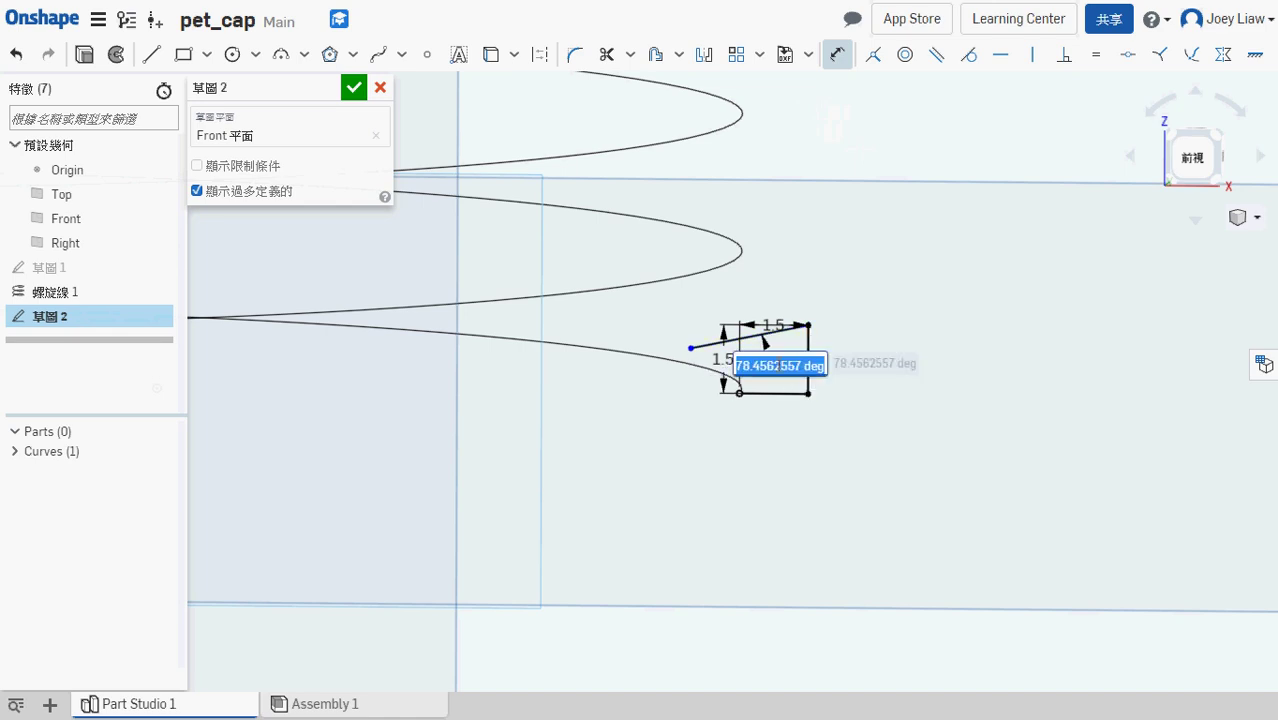
text(75)
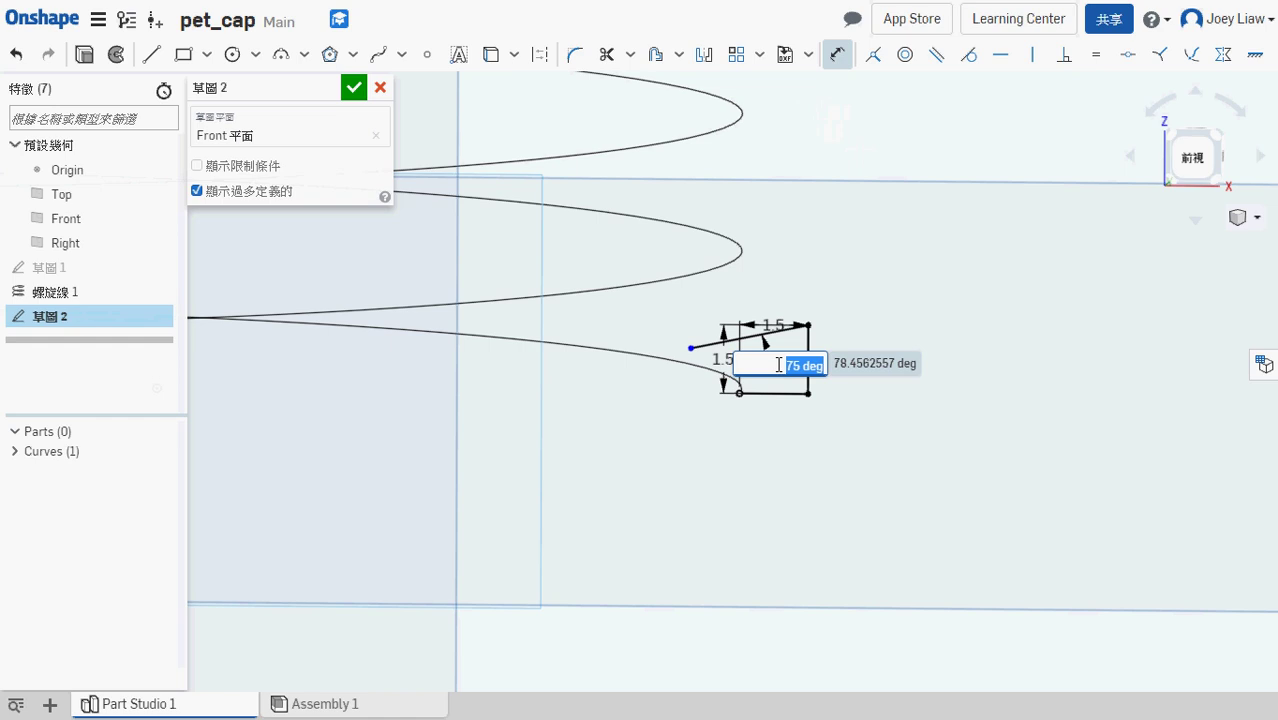
key(Return)
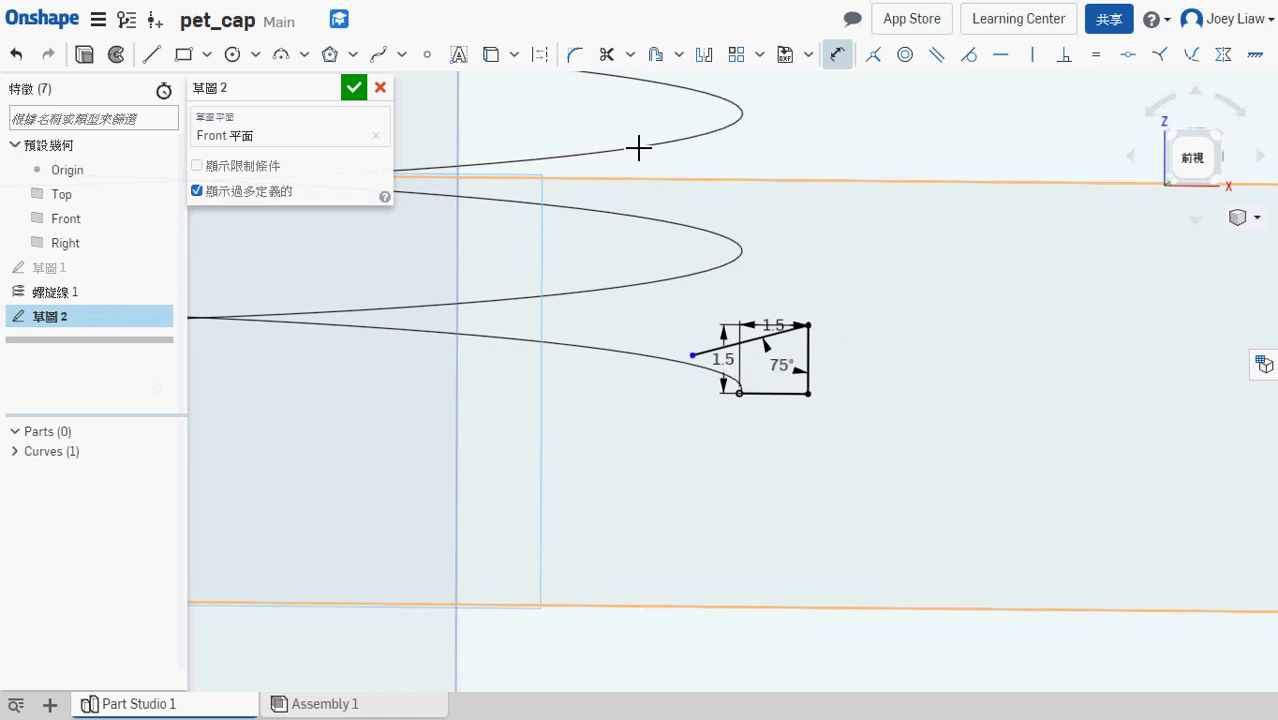
- Draw a vertical line from the projected helix end point up to the slanted line
click(151, 54)
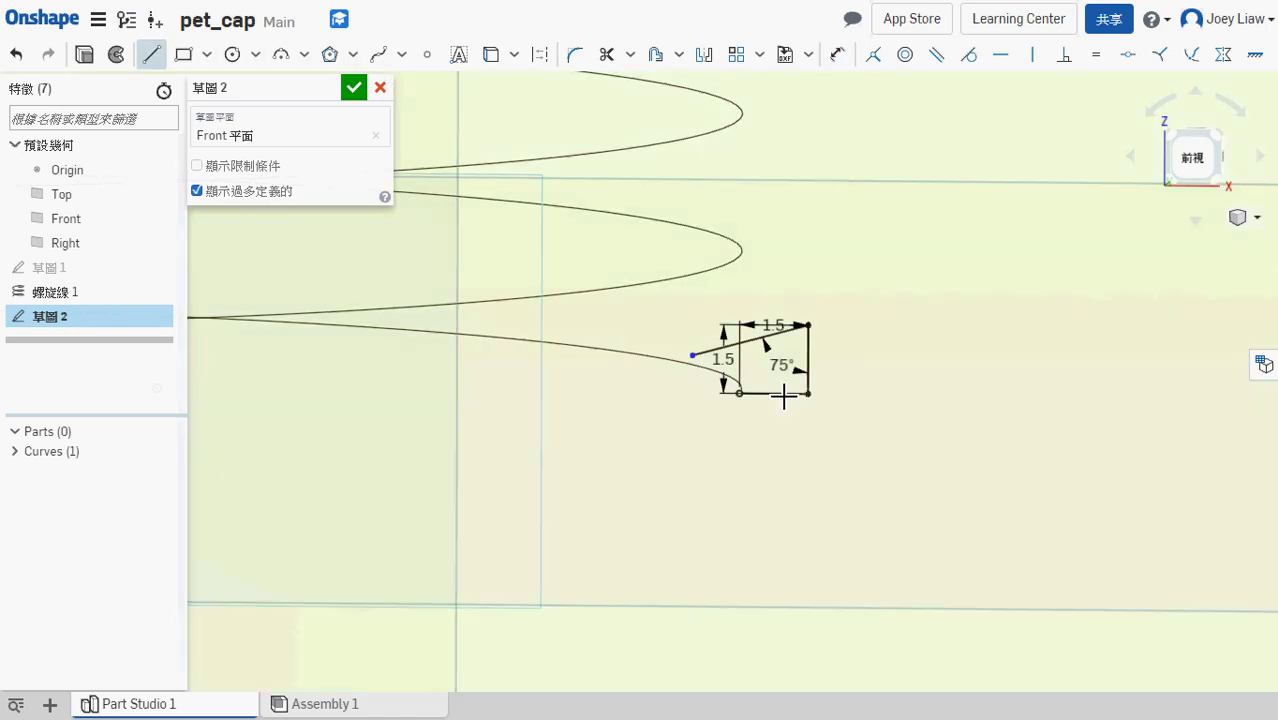
click(739, 392)
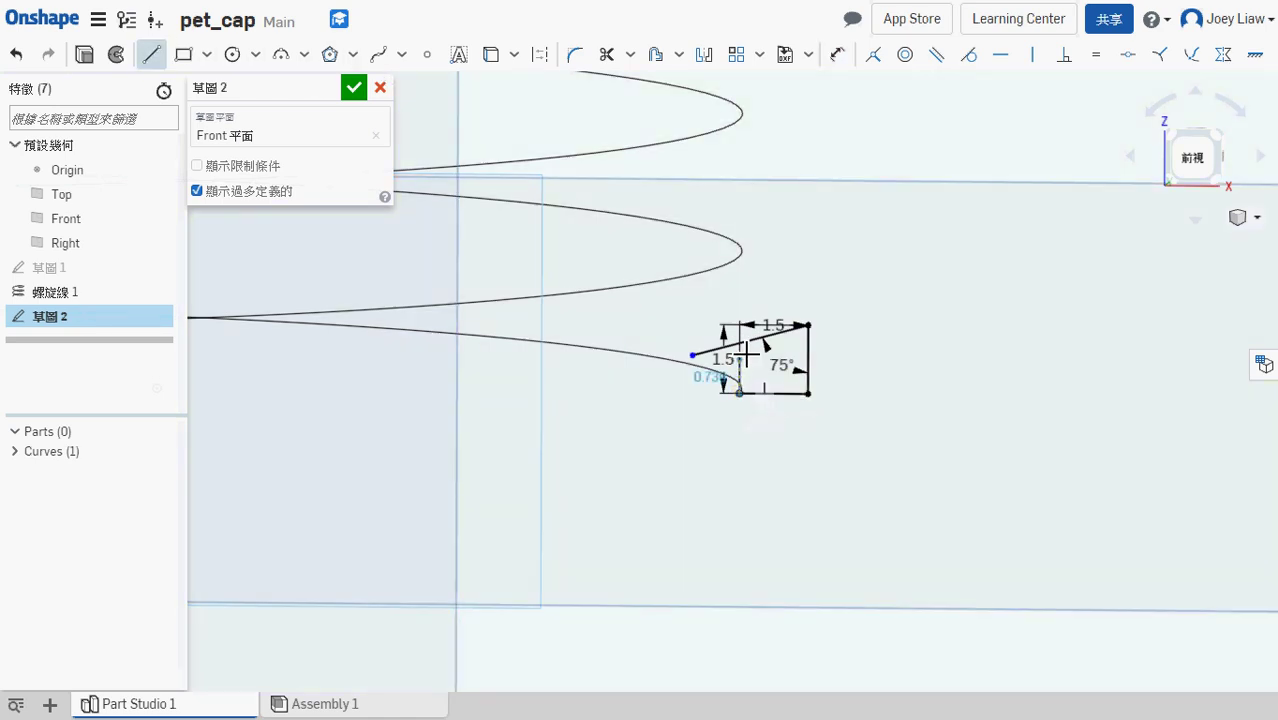
click(740, 343)
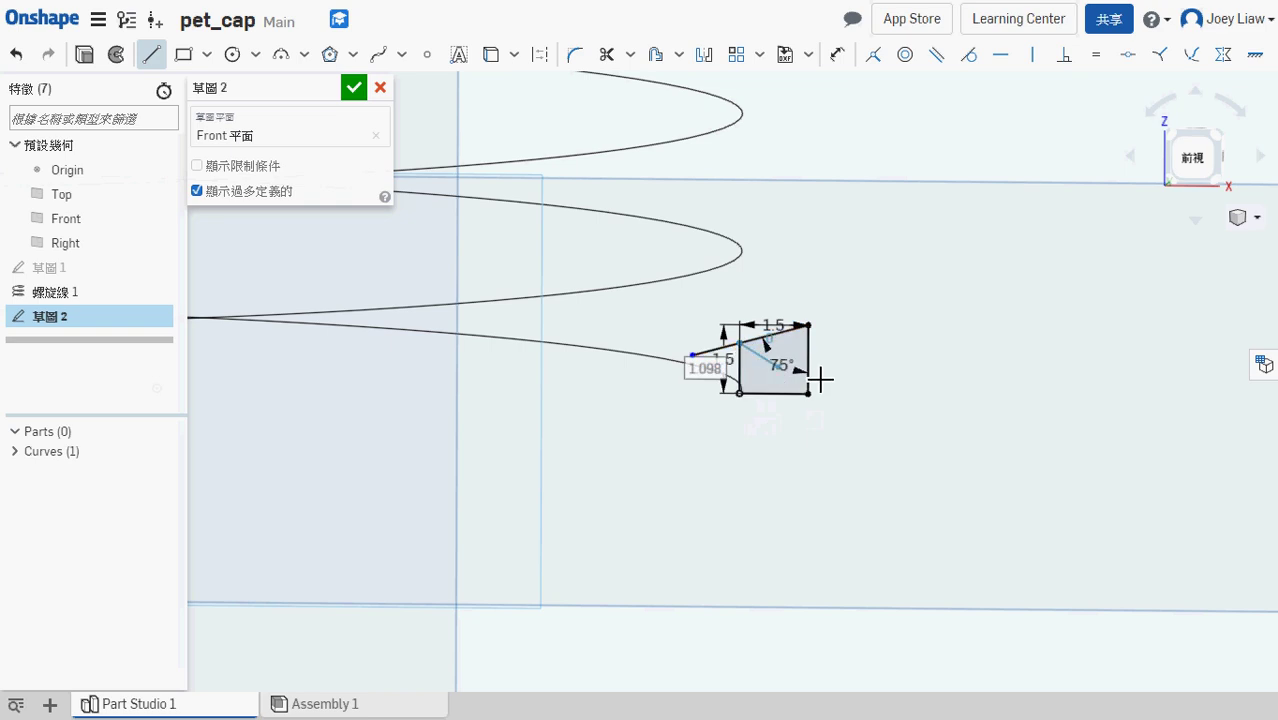
key(Escape)
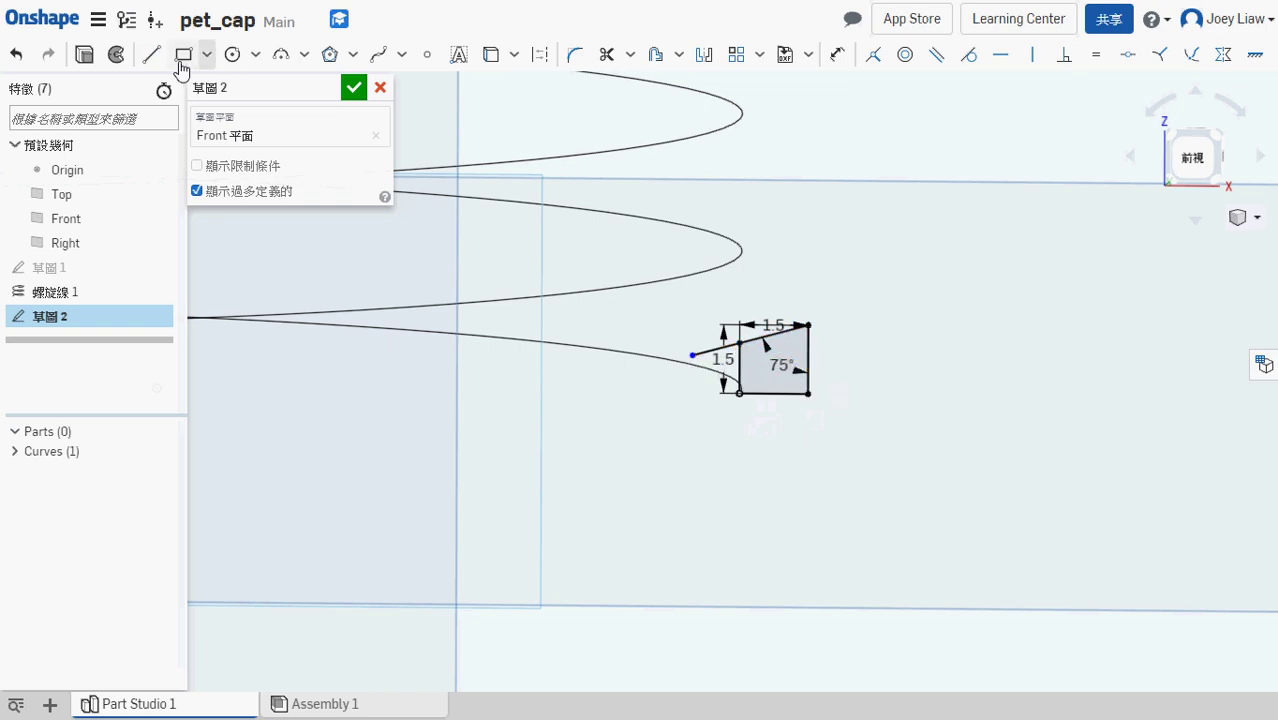
- Draw a horizontal line about 1 mm long inward from the outer vertical line's midpoint and mirror the slanted line about it
click(810, 362)
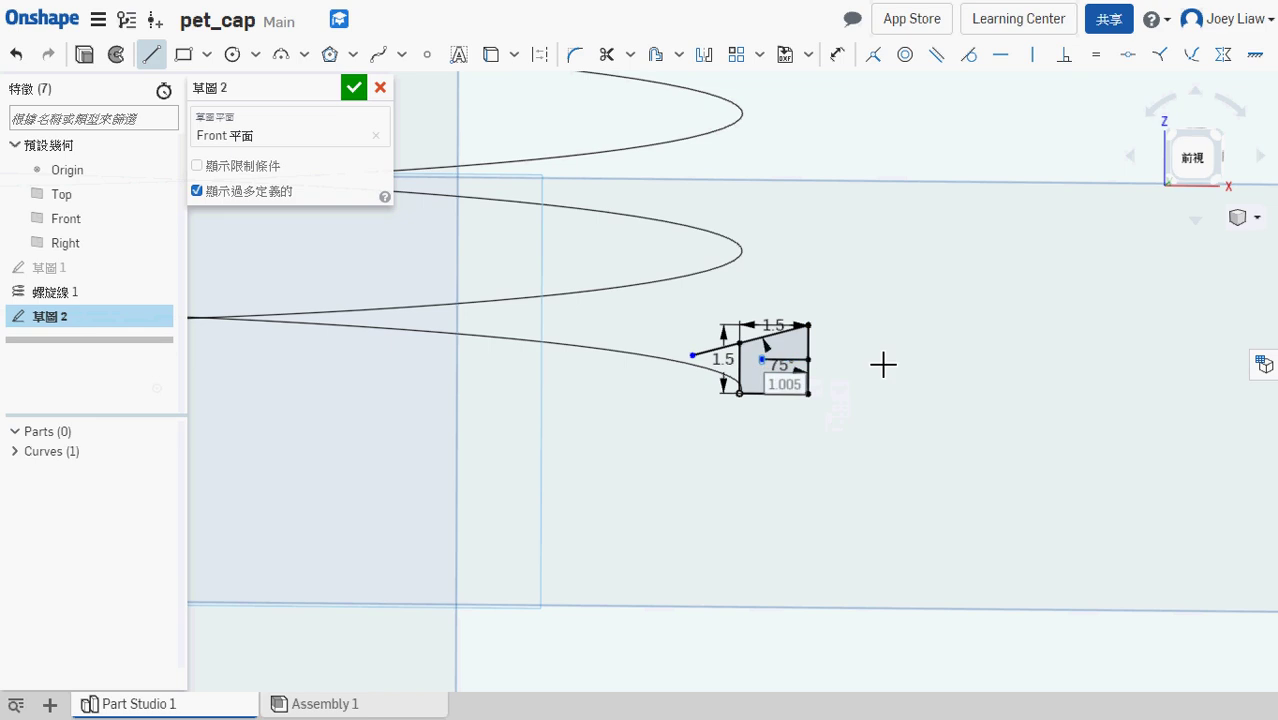
key(Escape)
key(Escape)
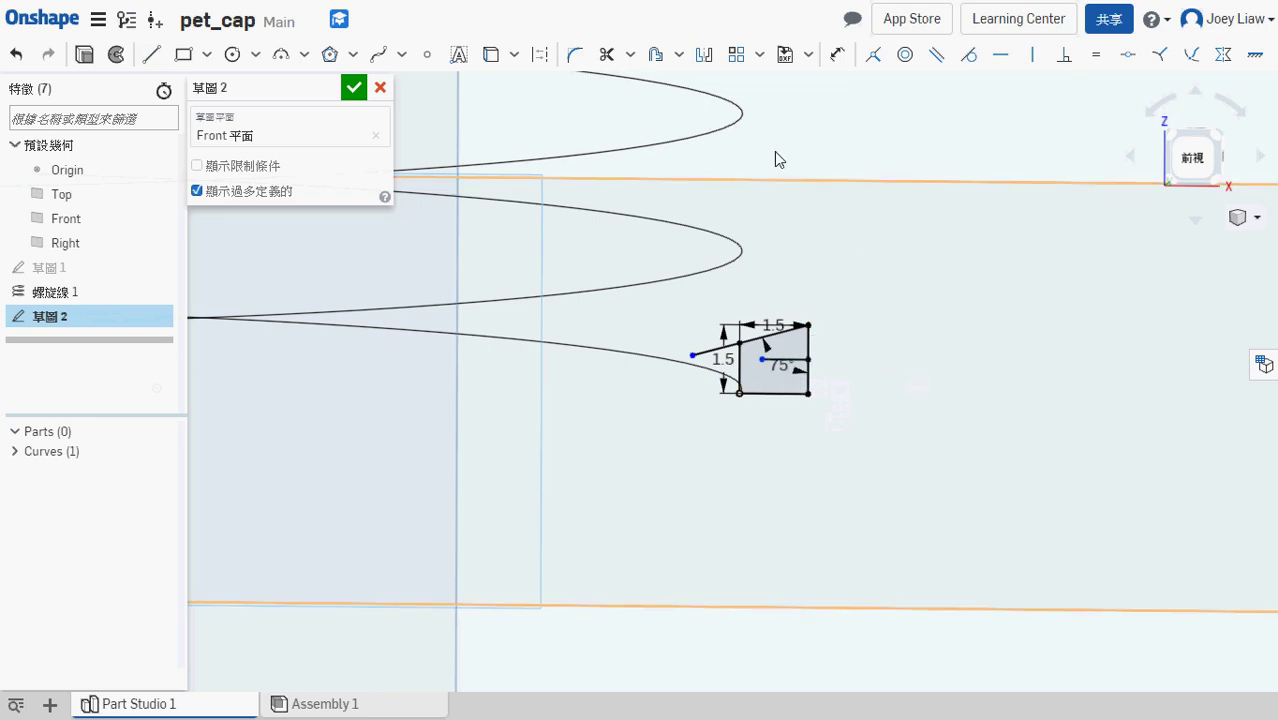
click(704, 58)
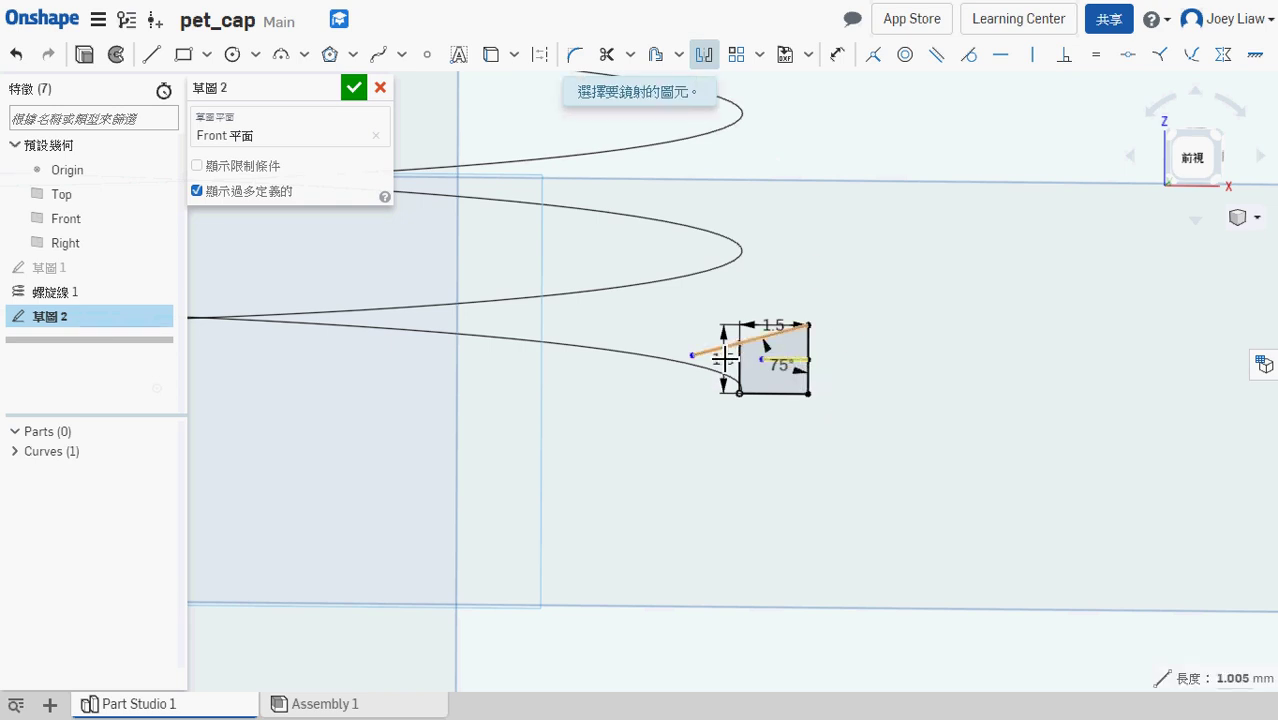
click(727, 357)
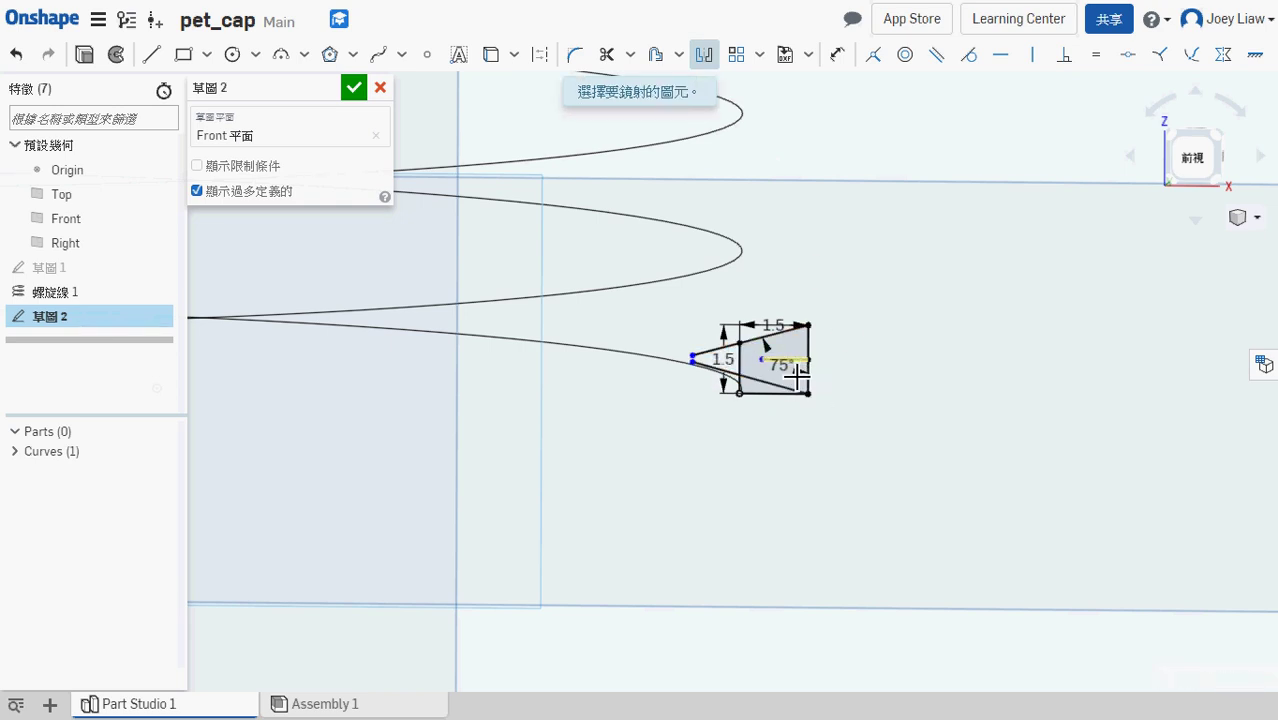
- Trim the slanted lines' overhangs beyond the inner vertical line, that line's lower piece and the horizontal base line, leaving a trapezoid
click(606, 58)
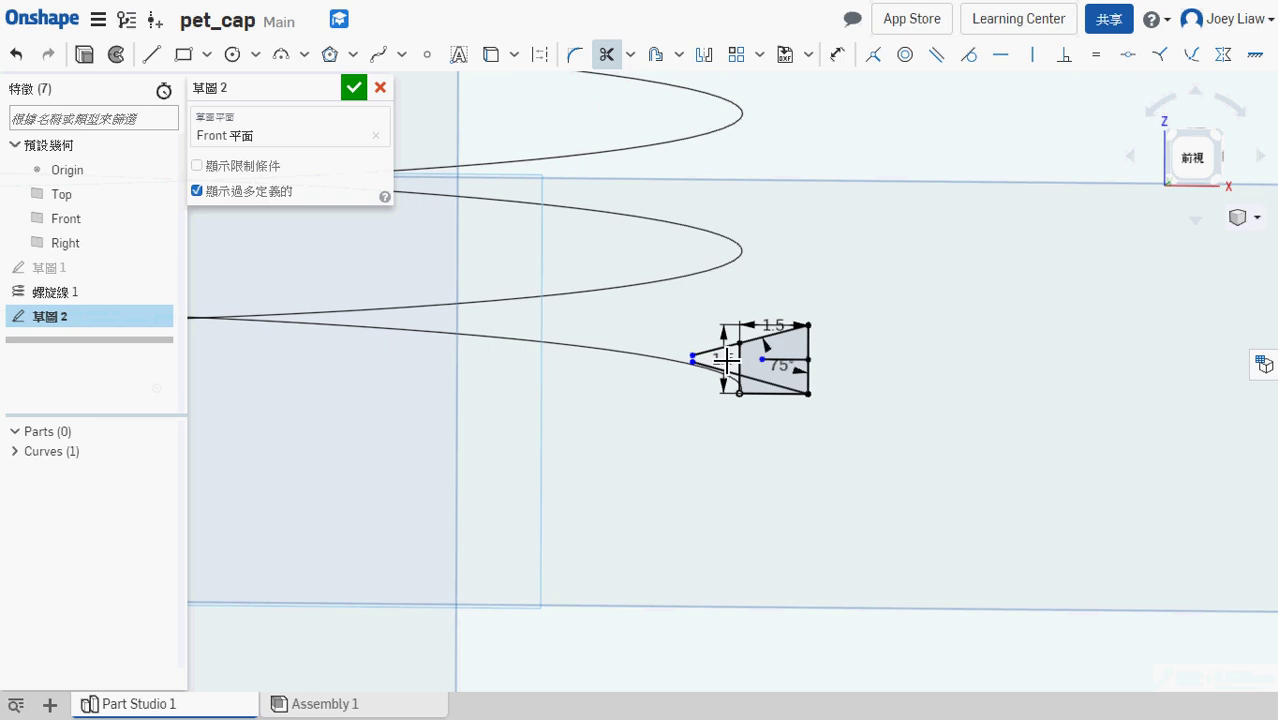
click(716, 349)
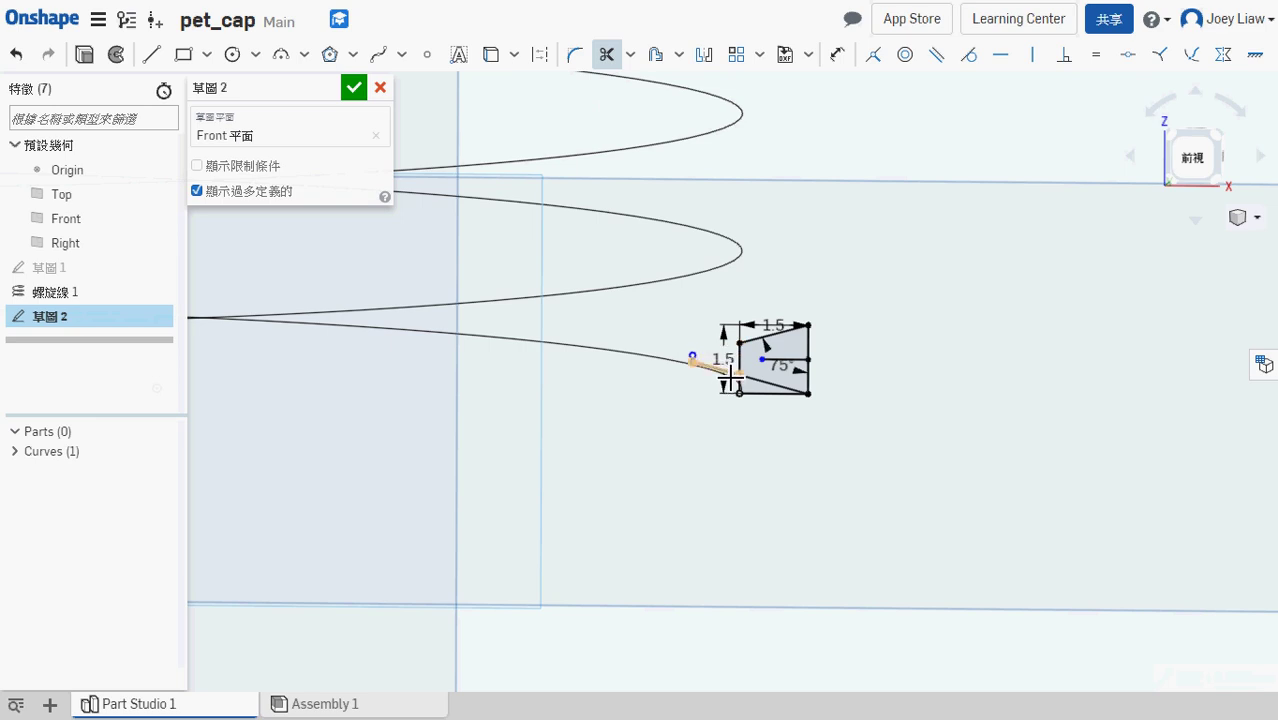
click(730, 385)
click(760, 394)
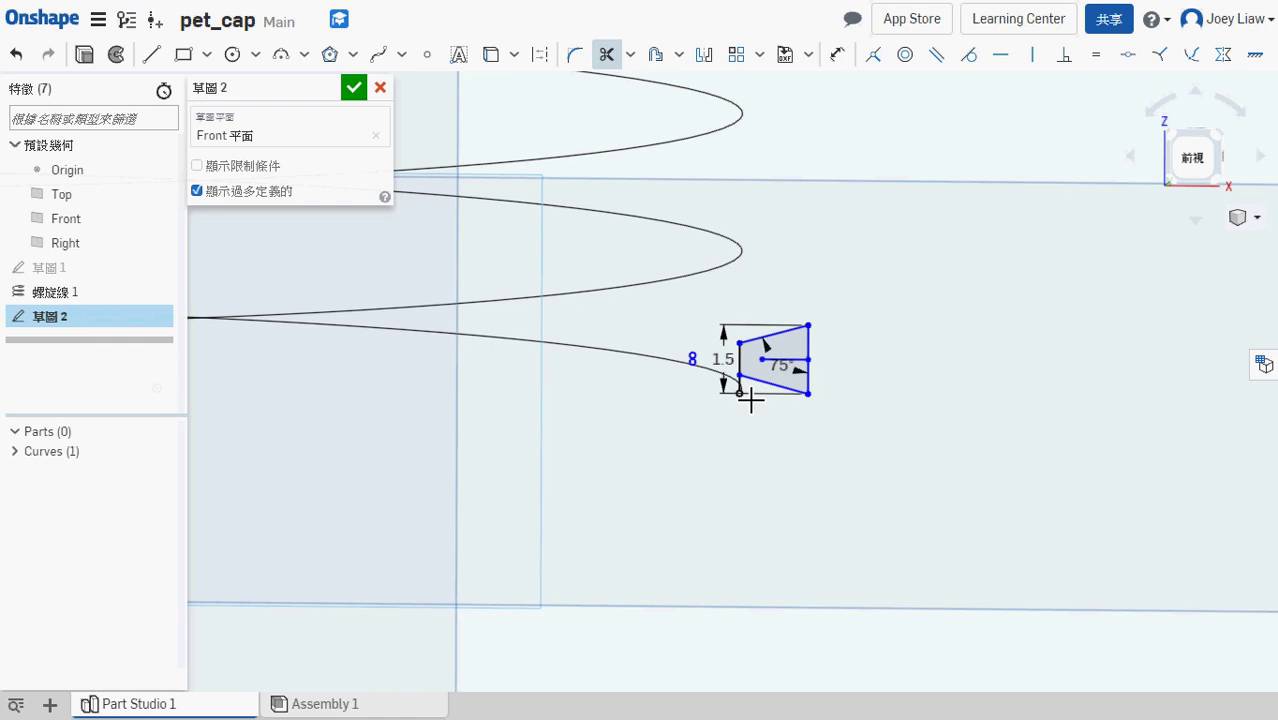
- Delete the short horizontal mirror line inside the trapezoid and finish the sketch
click(795, 360)
key(Delete)
click(353, 92)
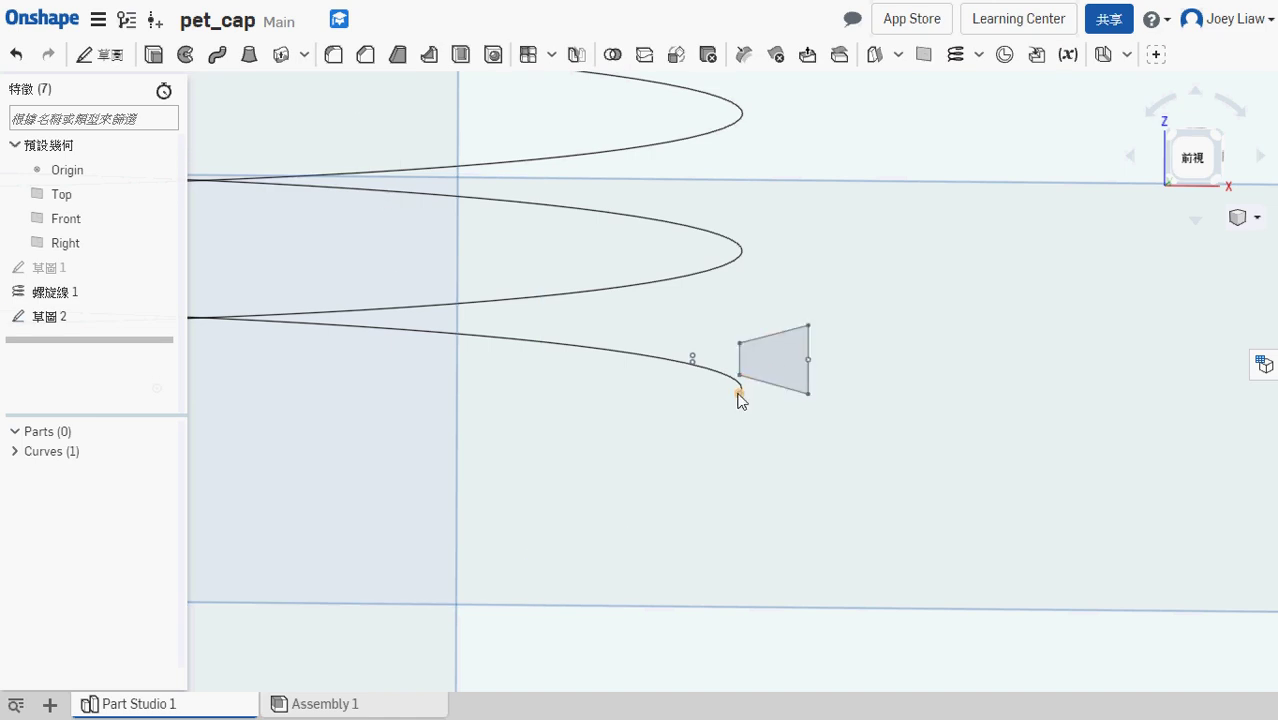
- Sweep the trapezoidal thread profile along the helix as a new solid
click(215, 58)
click(783, 371)
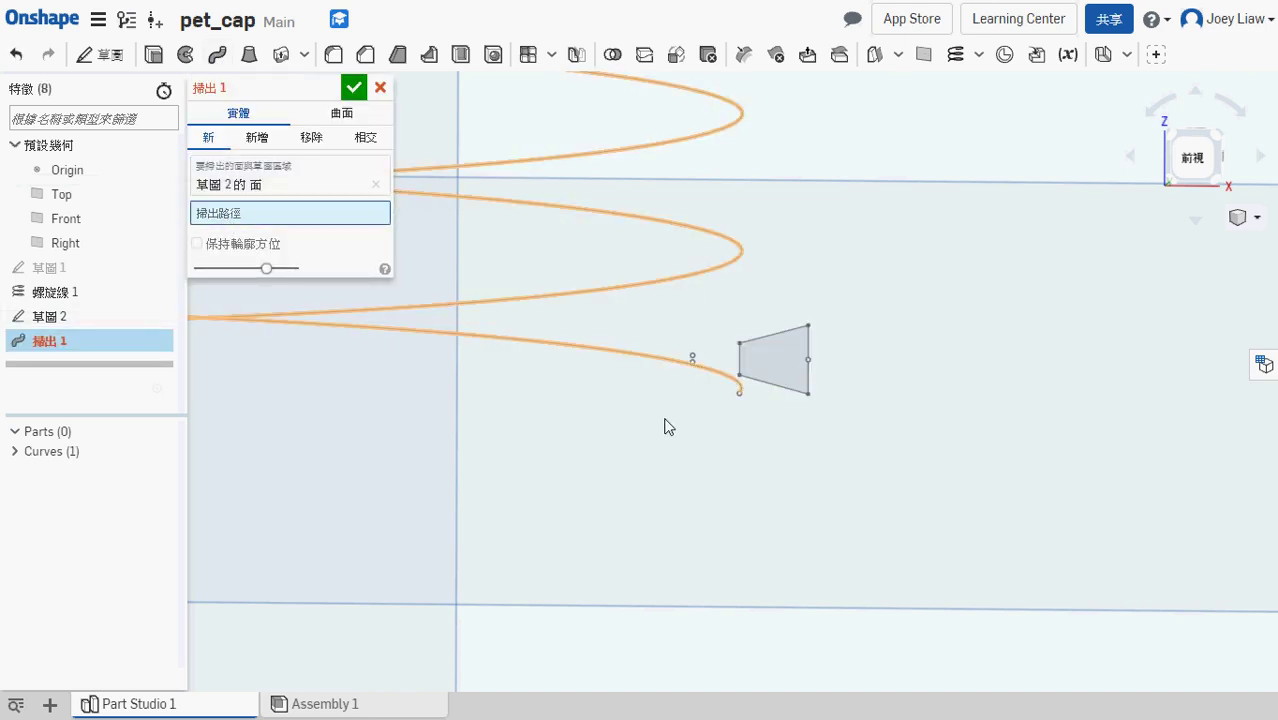
click(727, 381)
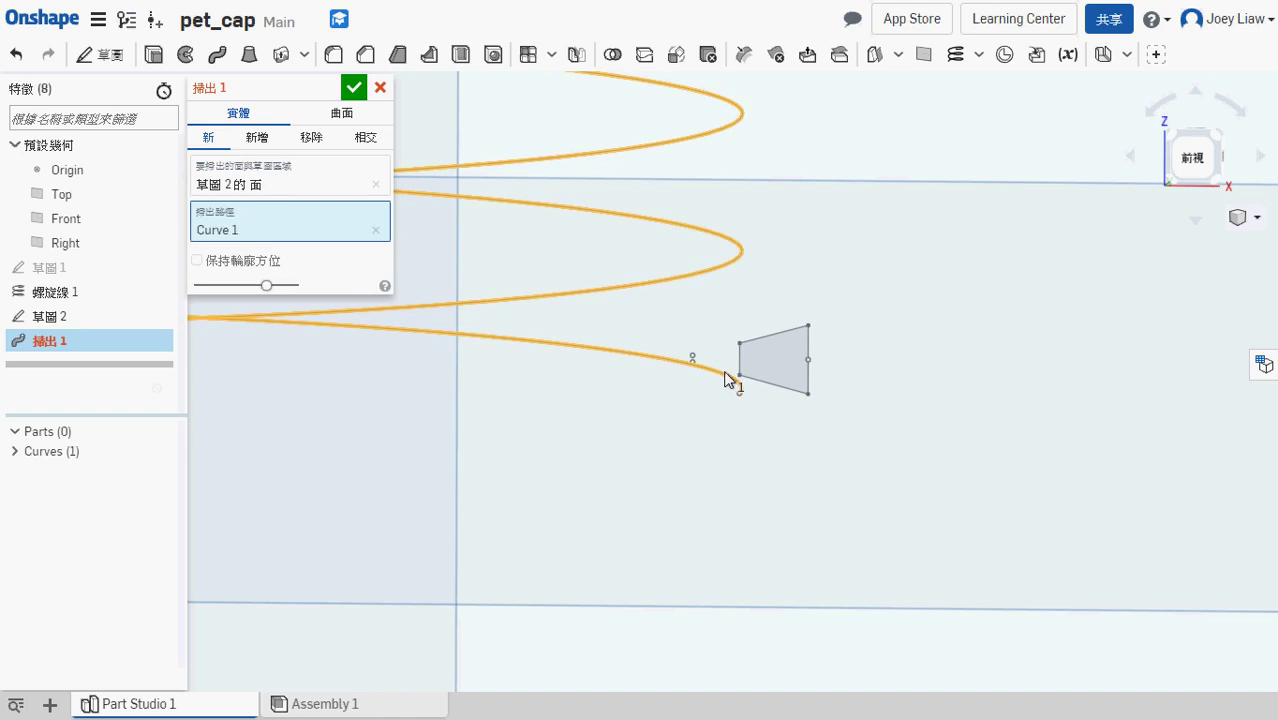
scroll(702, 478, down, 3)
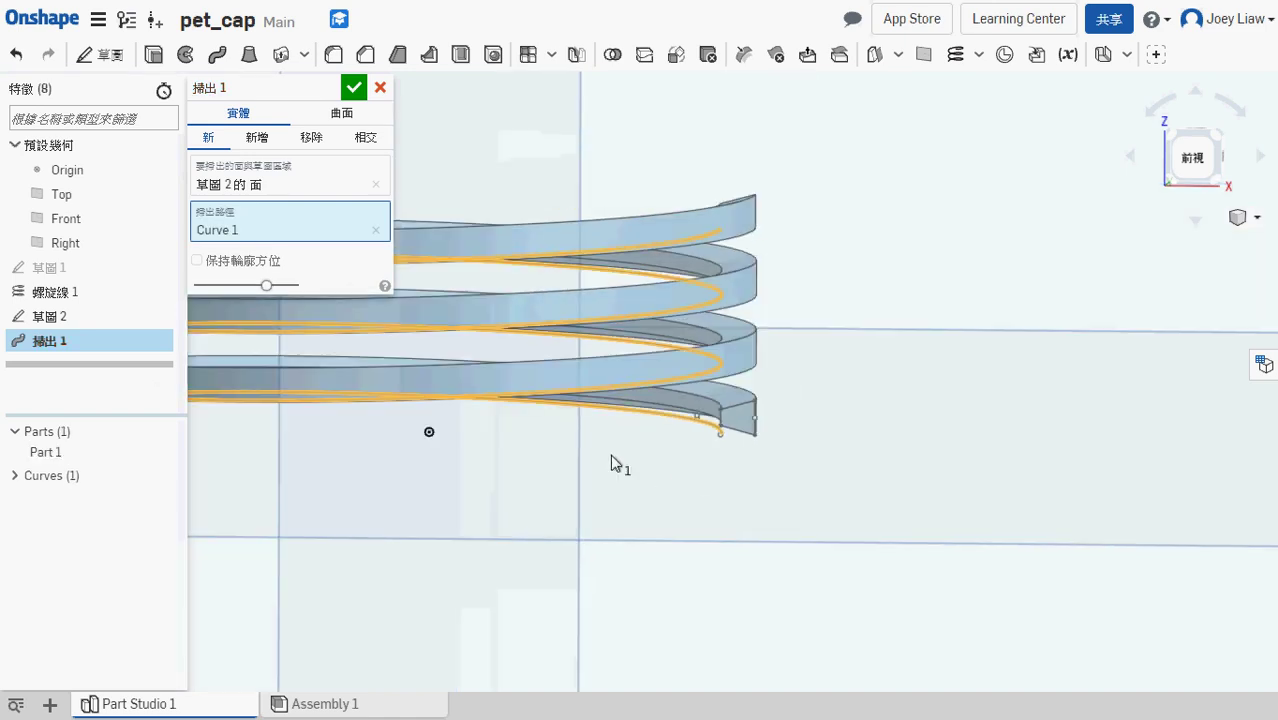
right_drag(841, 474, 807, 484)
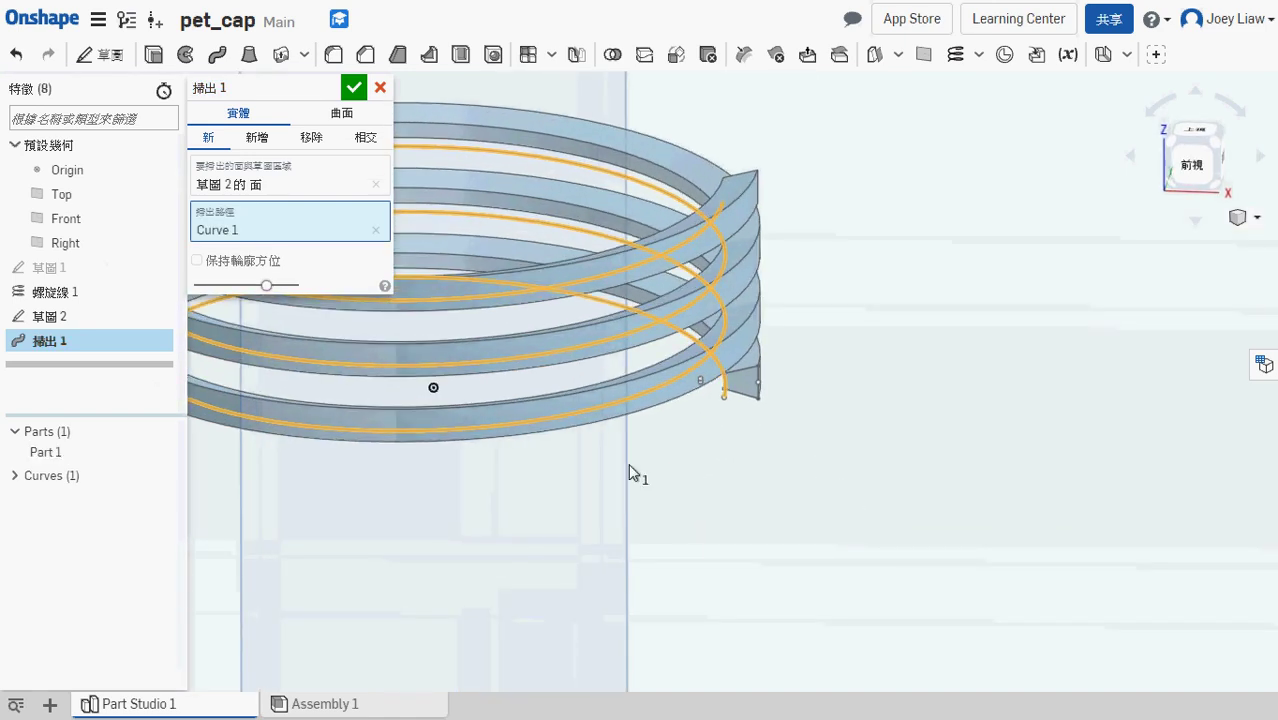
middle_drag(628, 464, 830, 472)
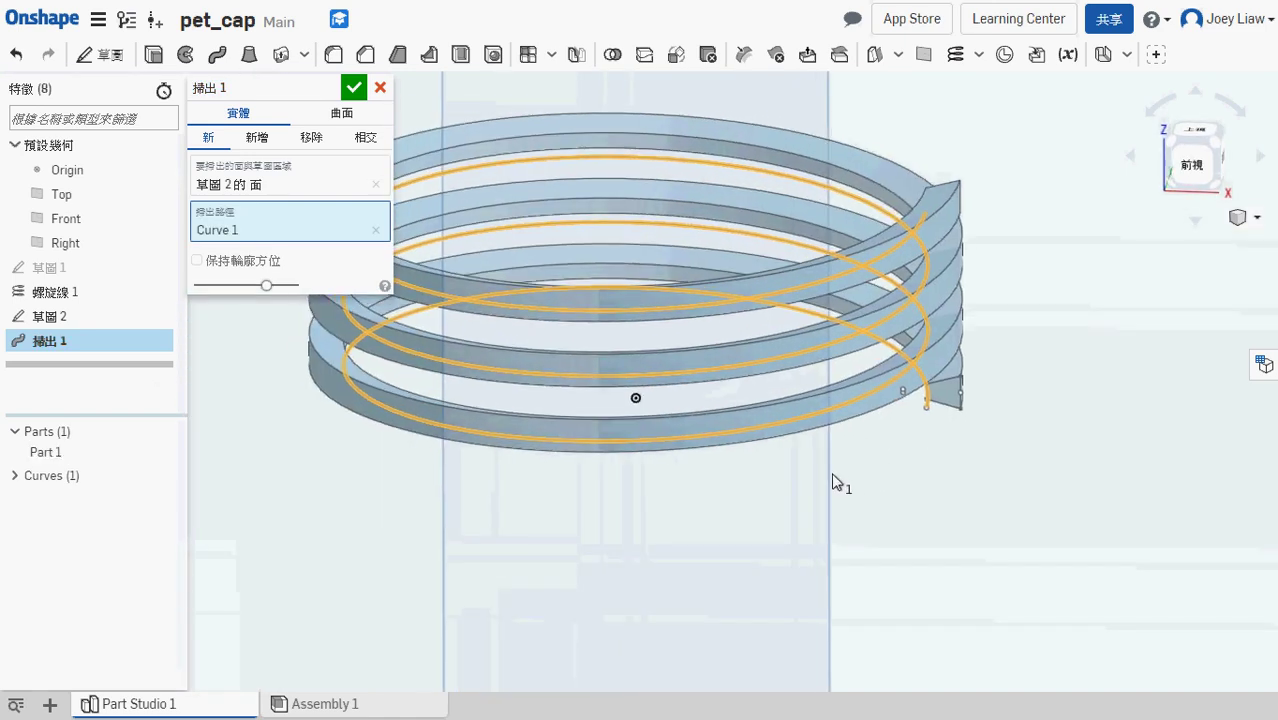
click(355, 88)
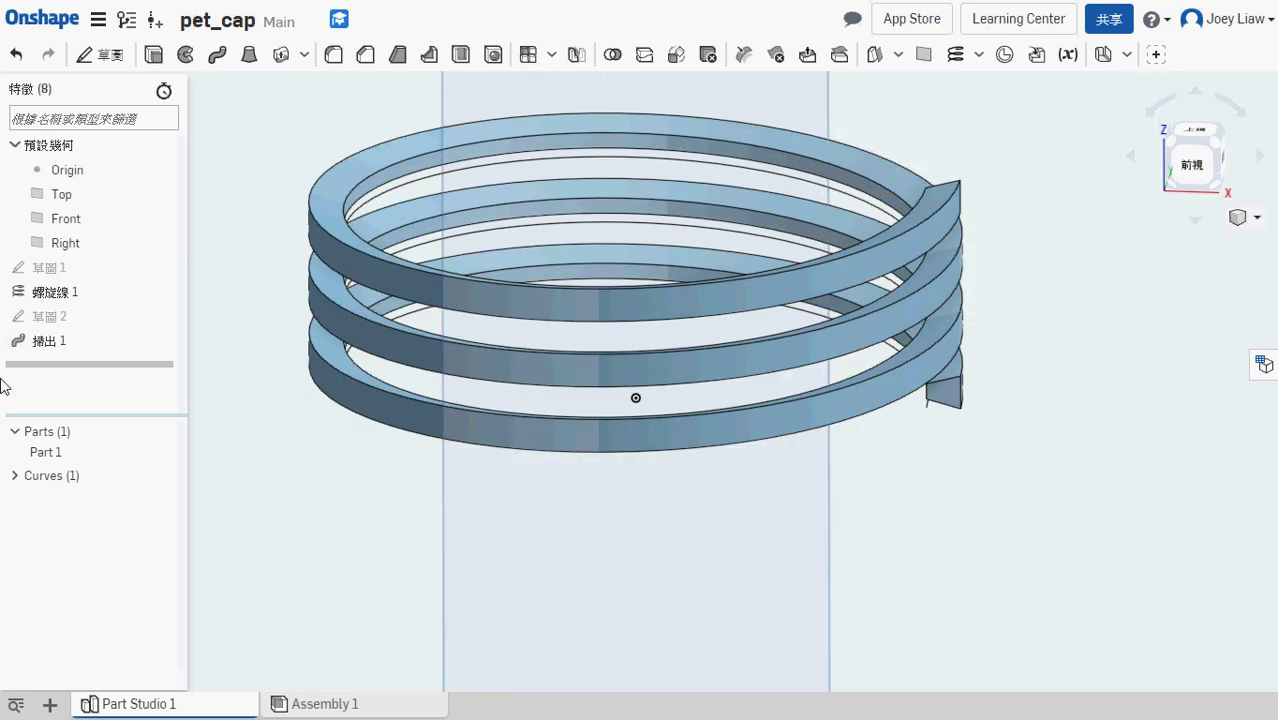
- Start a new sketch on the Top plane and view it normal to the sketch plane
scroll(340, 402, down, 5)
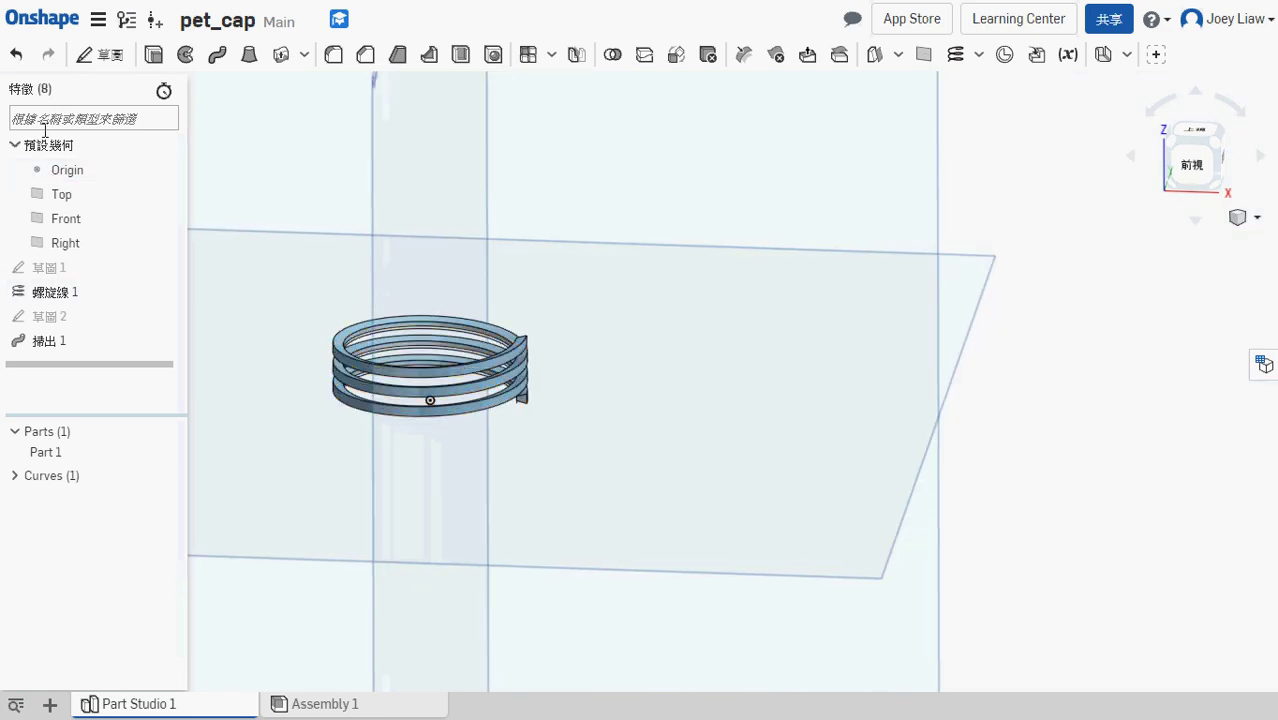
click(110, 56)
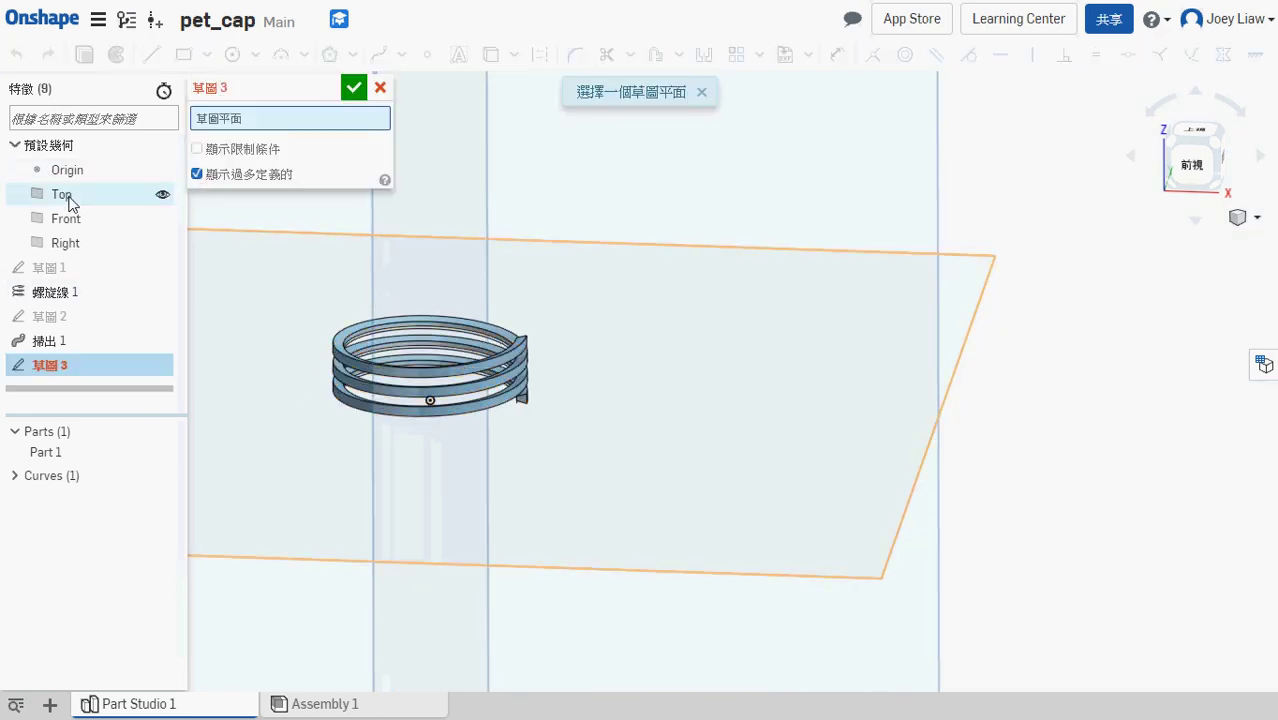
click(62, 194)
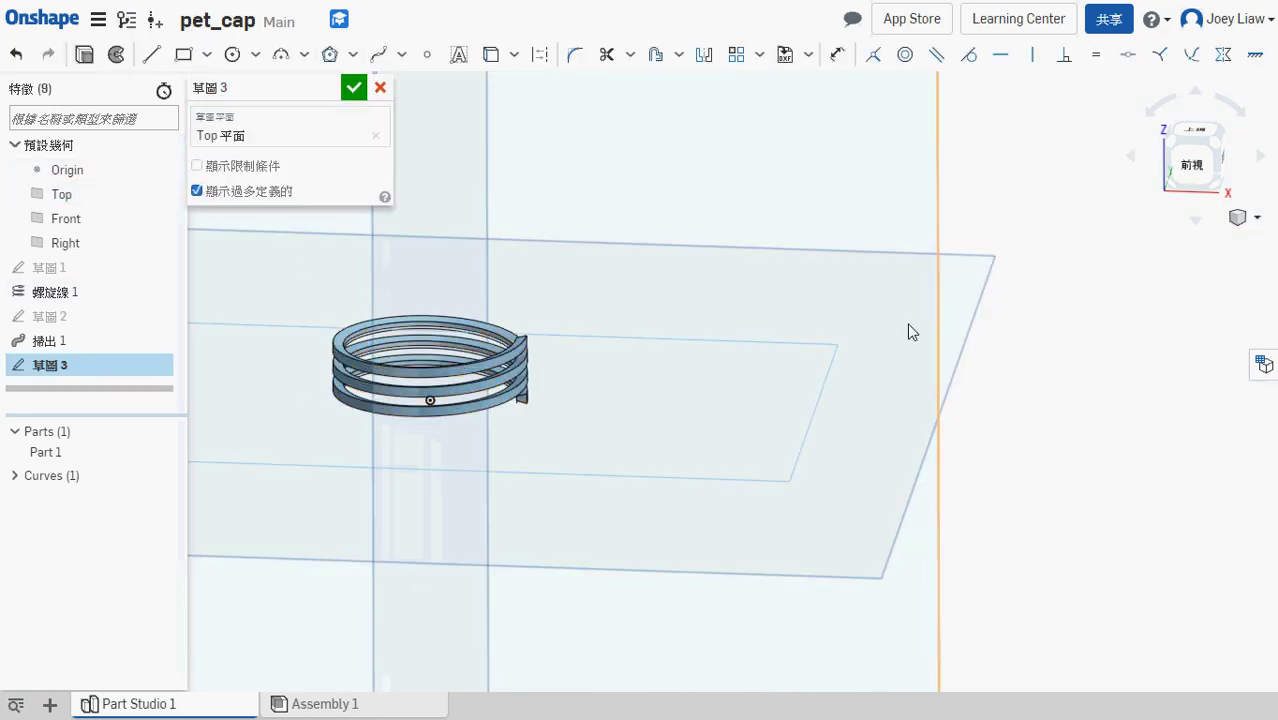
right_click(764, 440)
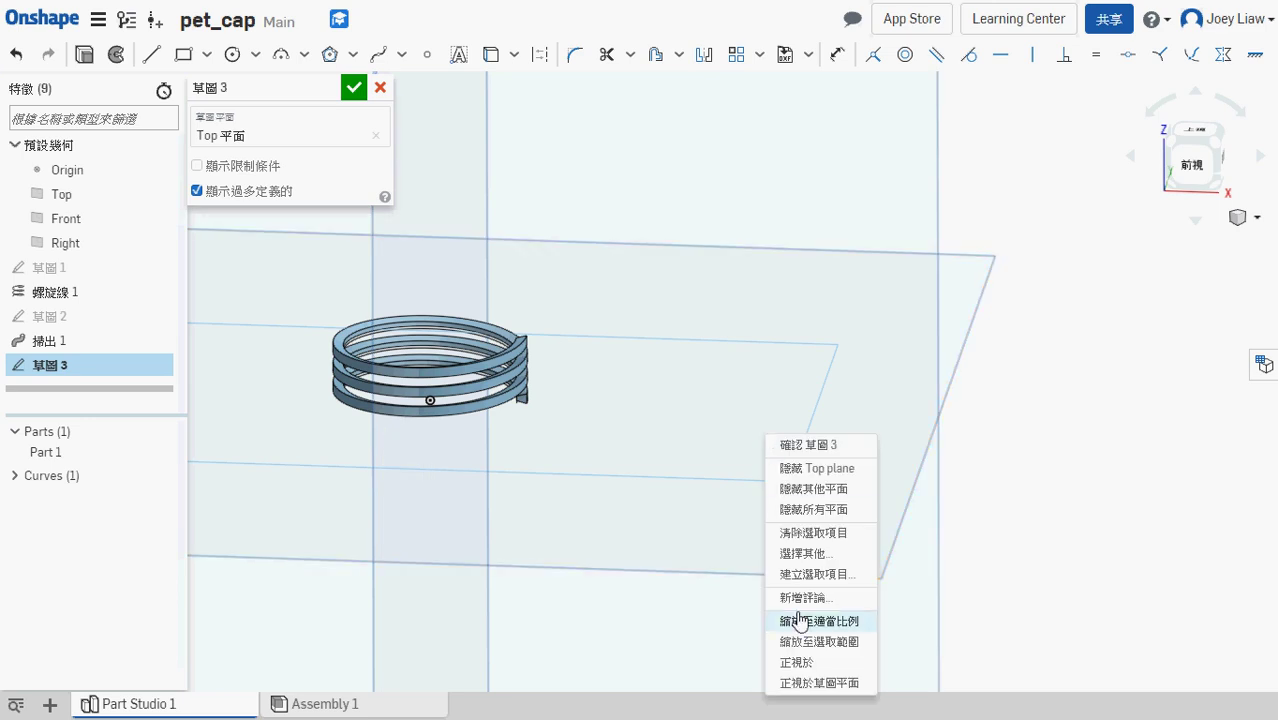
click(804, 684)
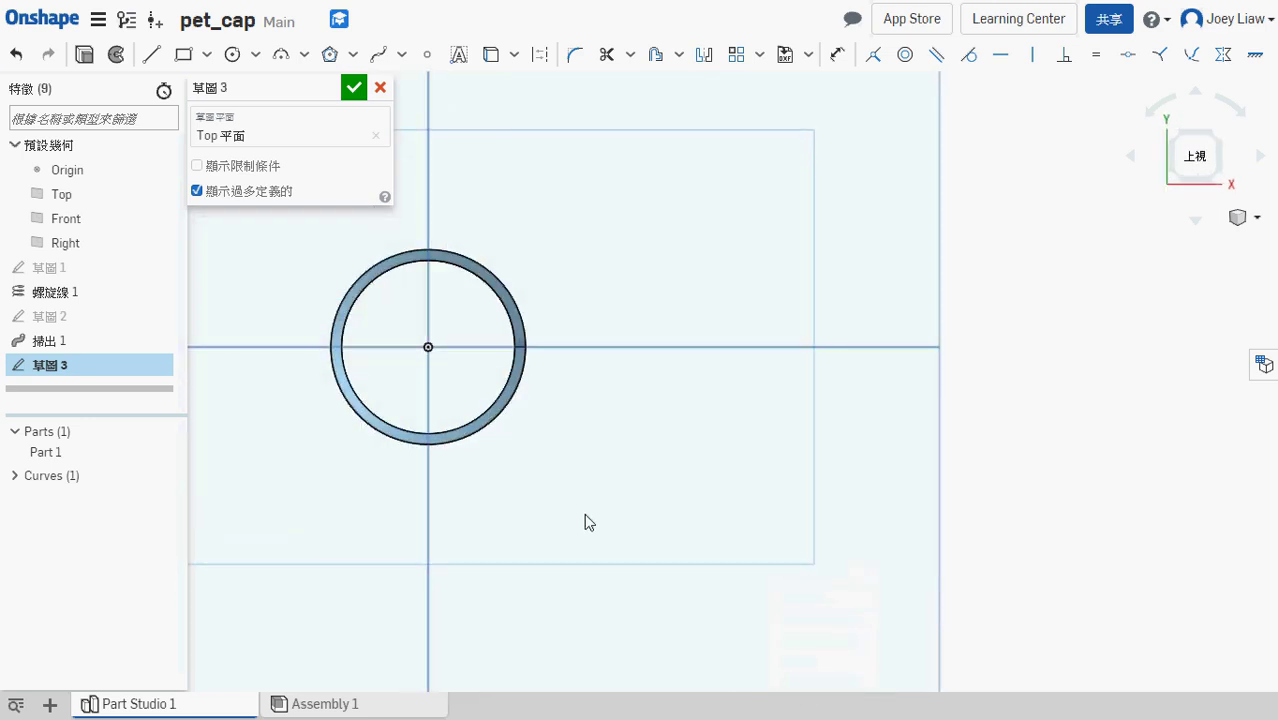
- Draw a circle centred on the origin with a diameter of 28.5 mm
click(233, 56)
click(742, 390)
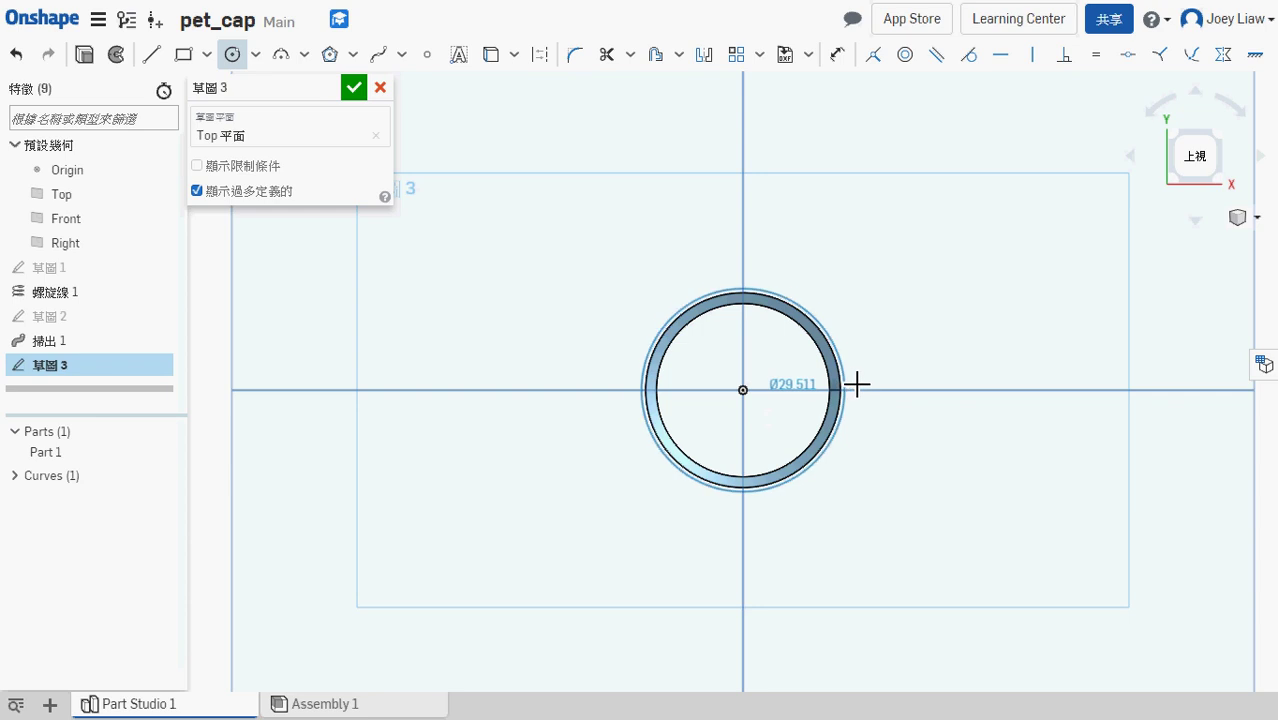
click(857, 383)
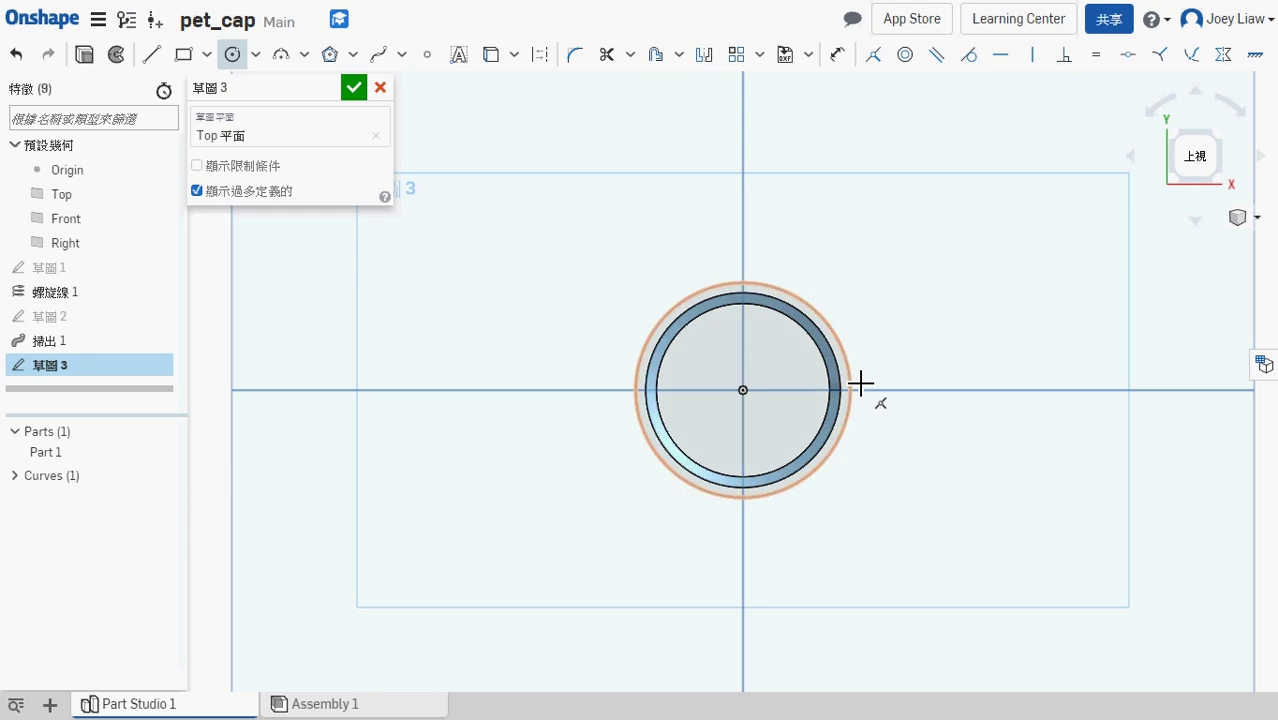
text(28.5)
key(Return)
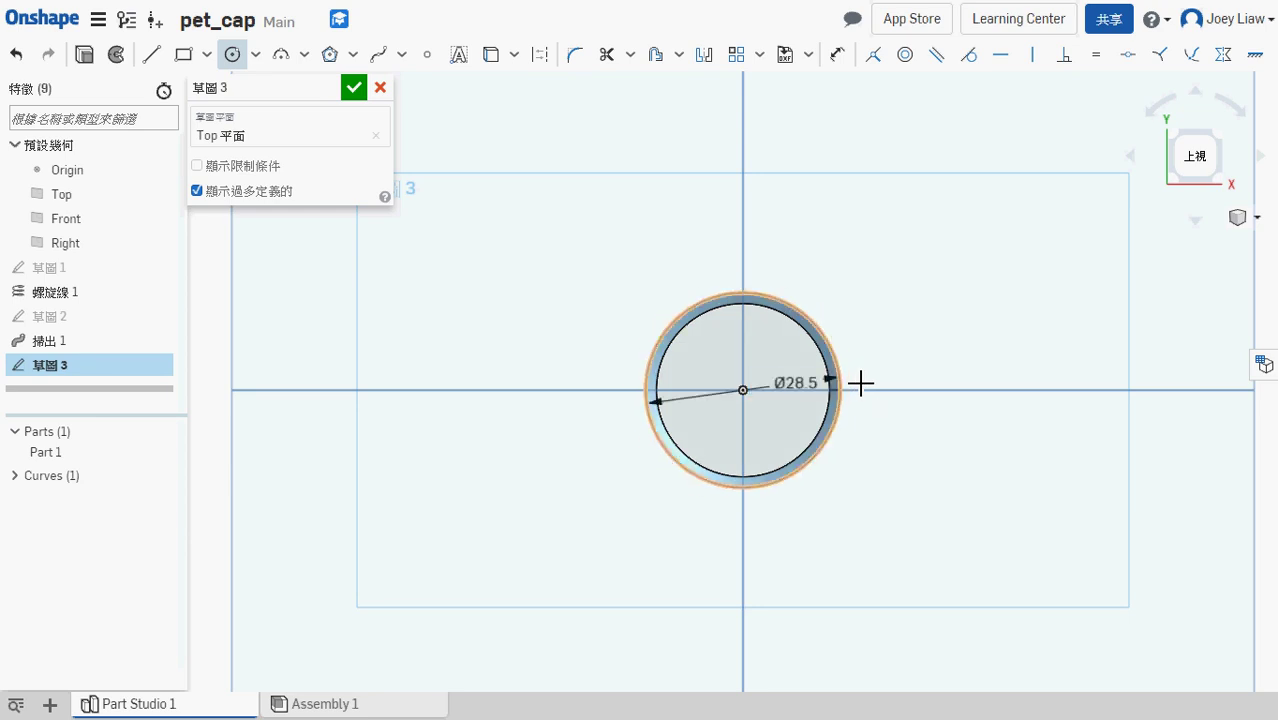
- Draw a second circle centred on the origin, around the first, with a diameter of 28.5+4 mm
click(752, 397)
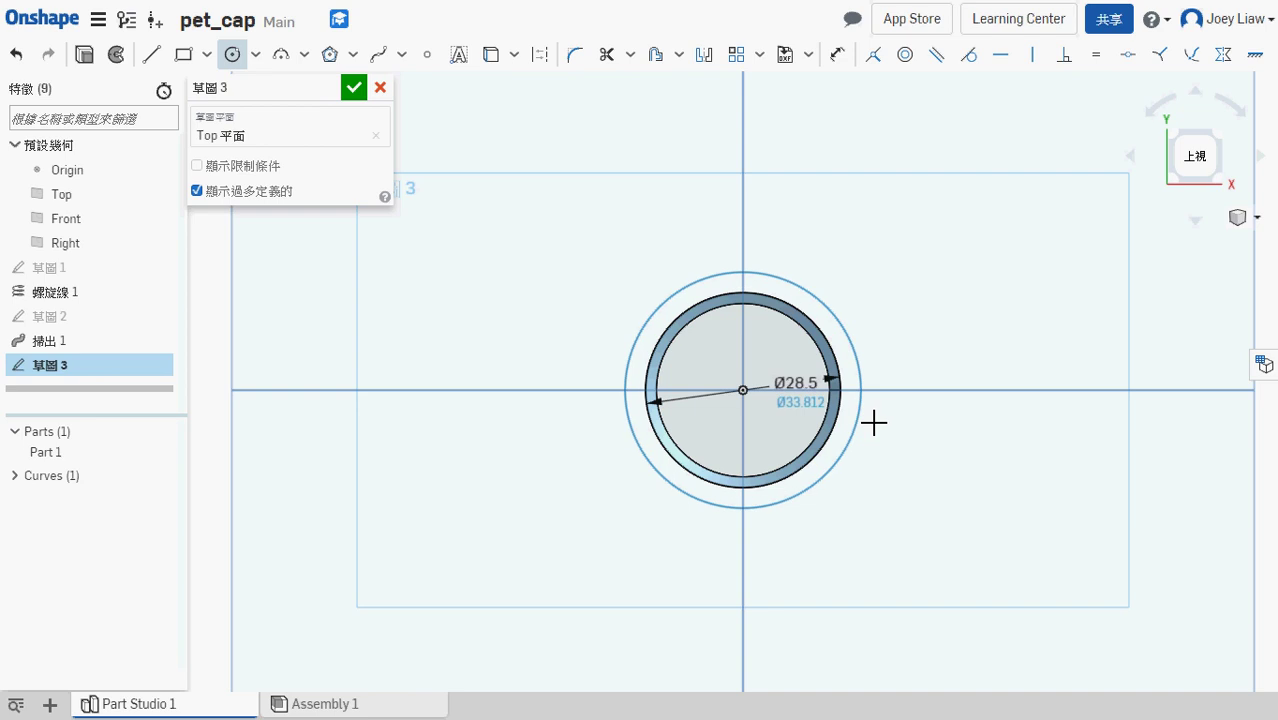
click(859, 432)
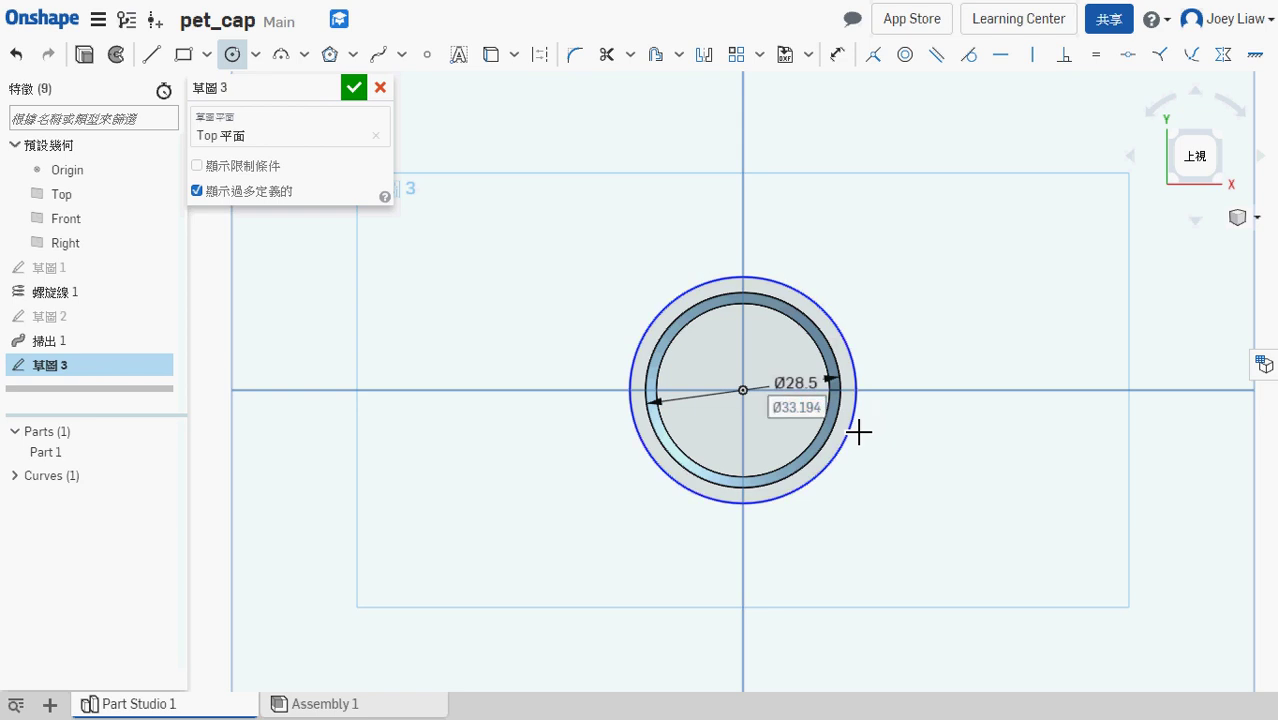
text(28.5+4)
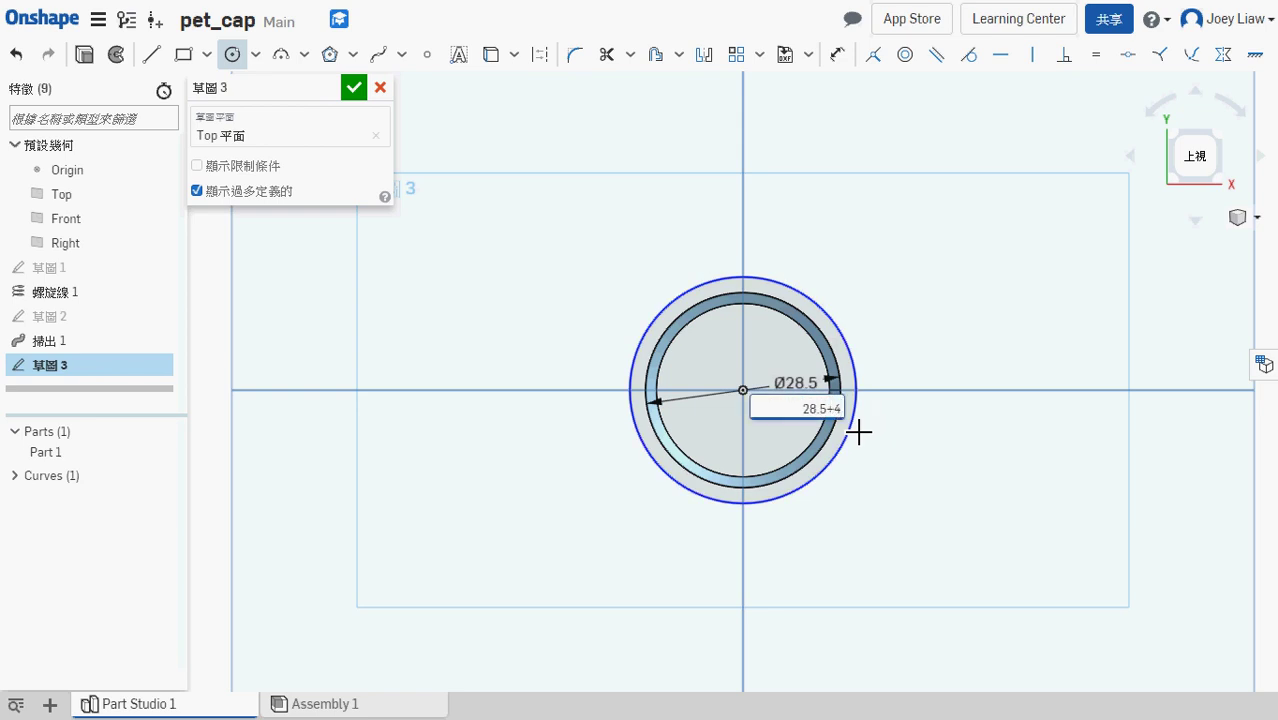
key(Return)
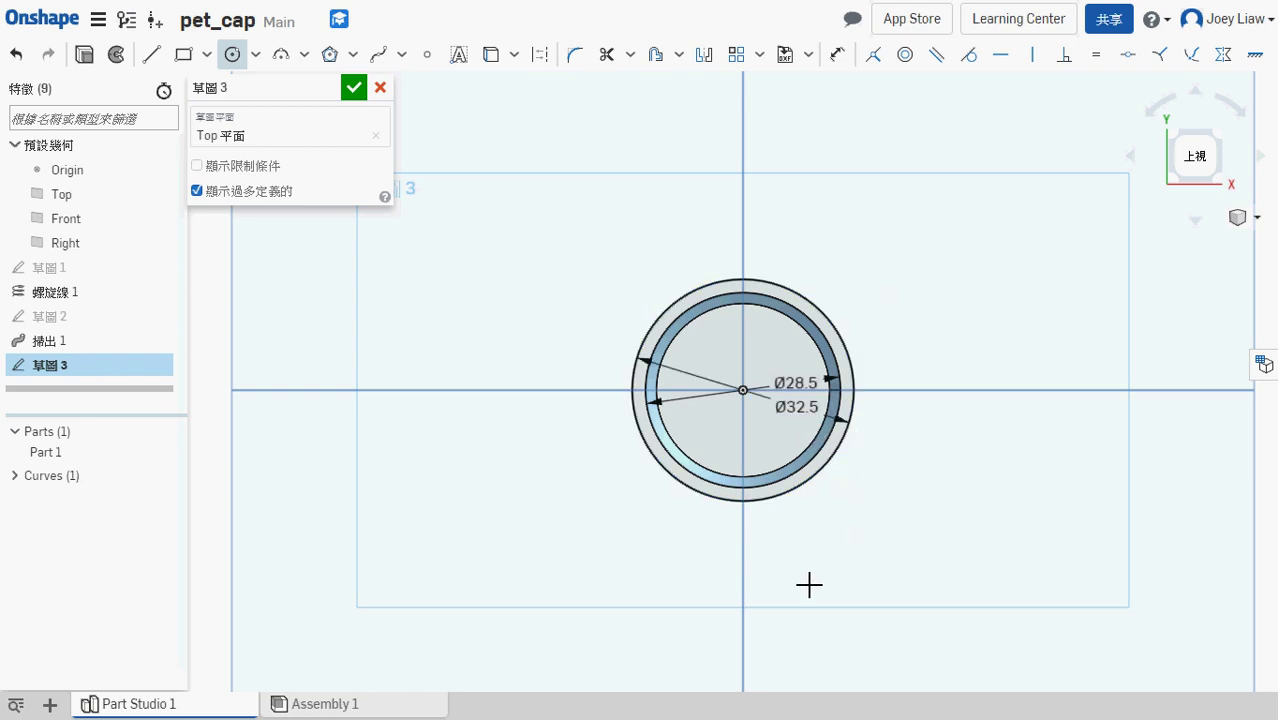
- Hide the helix curve, keep the thread part displayed, and finish the sketch with the two circles
right_drag(809, 585, 814, 550)
mouse_move(120, 457)
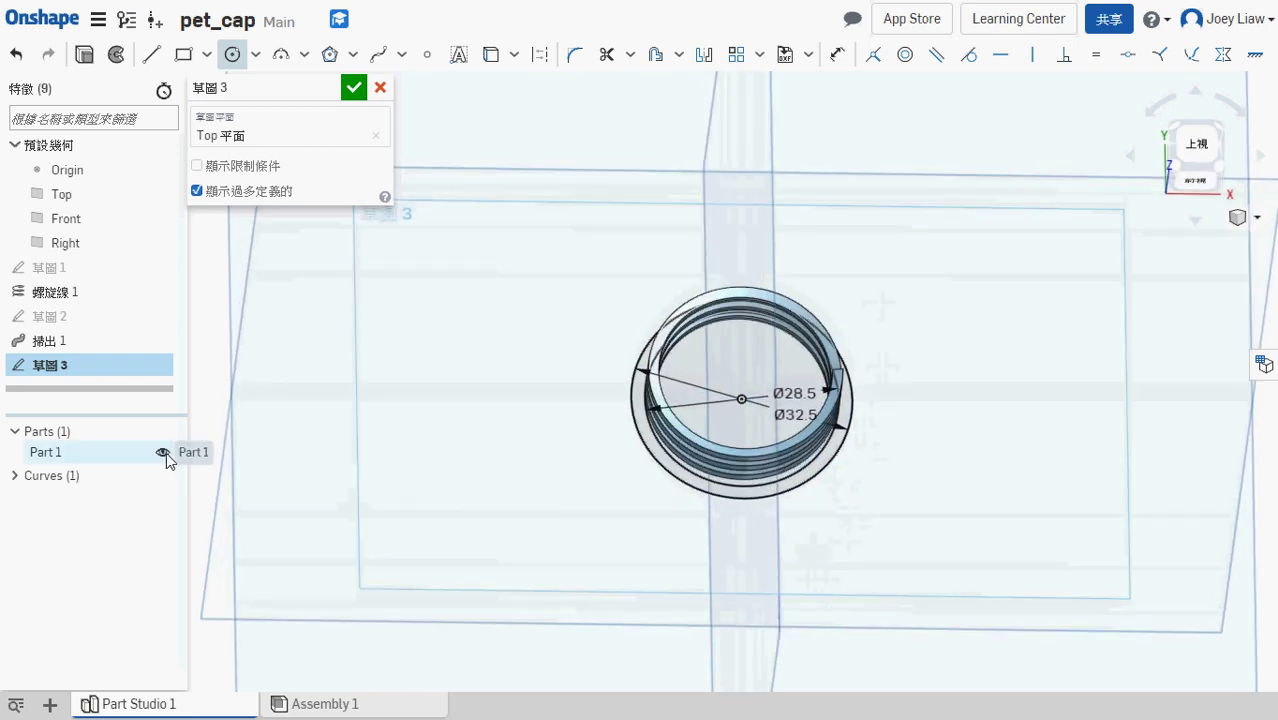
click(163, 453)
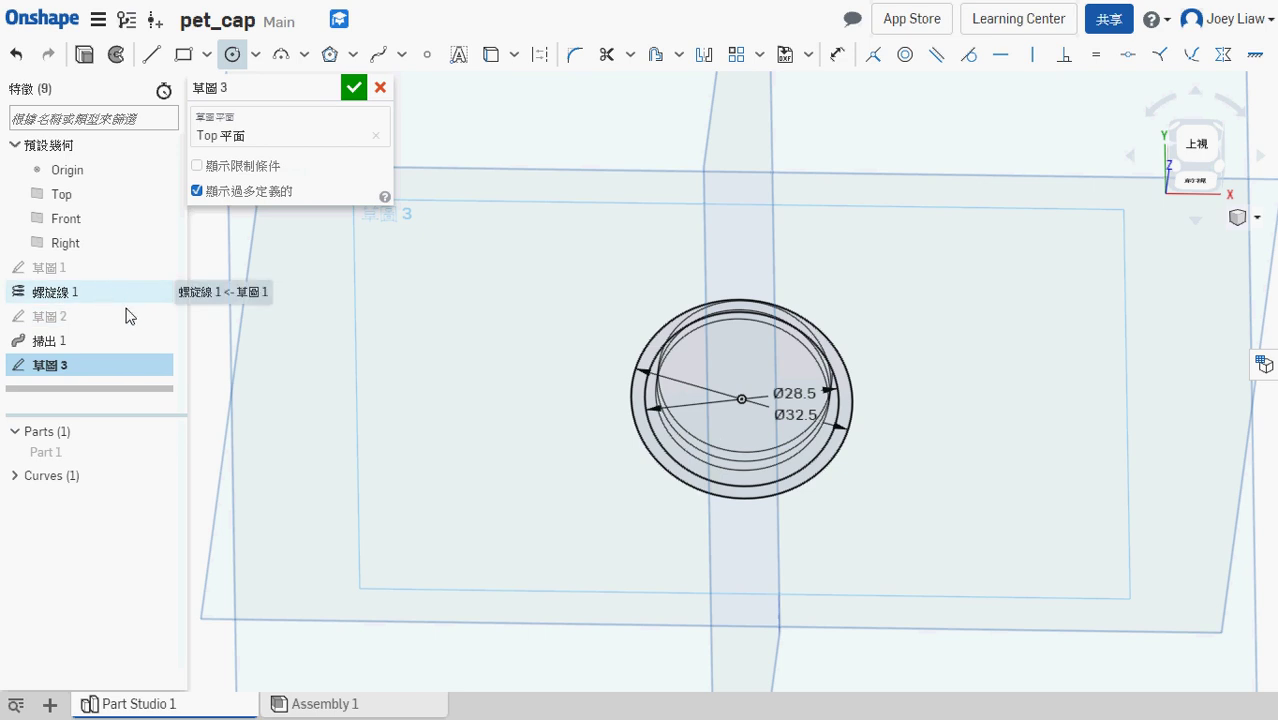
click(14, 478)
click(163, 498)
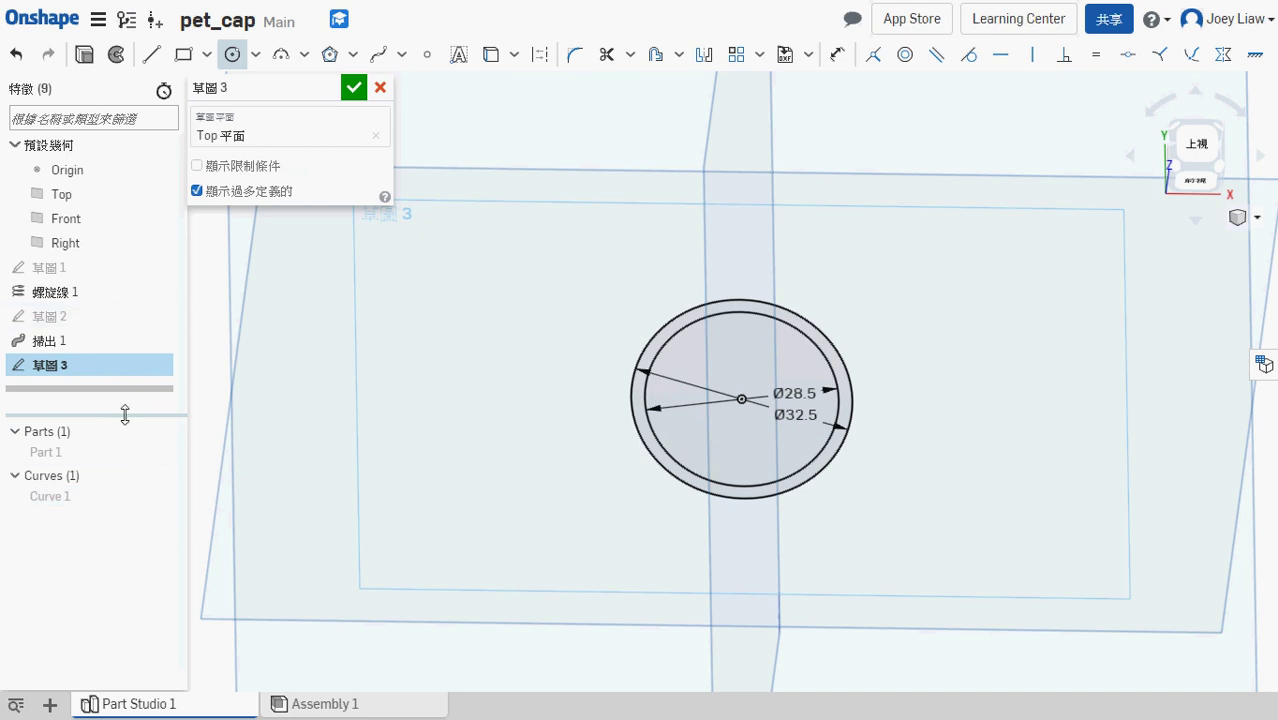
click(163, 452)
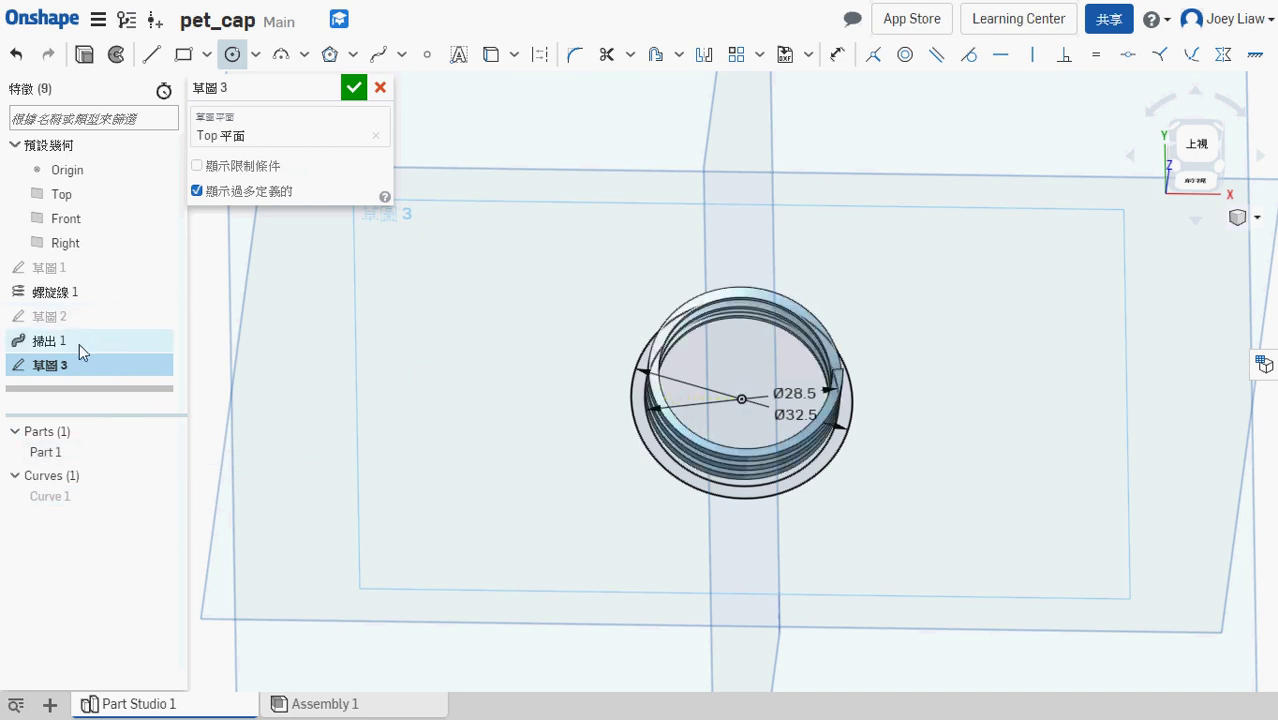
click(353, 88)
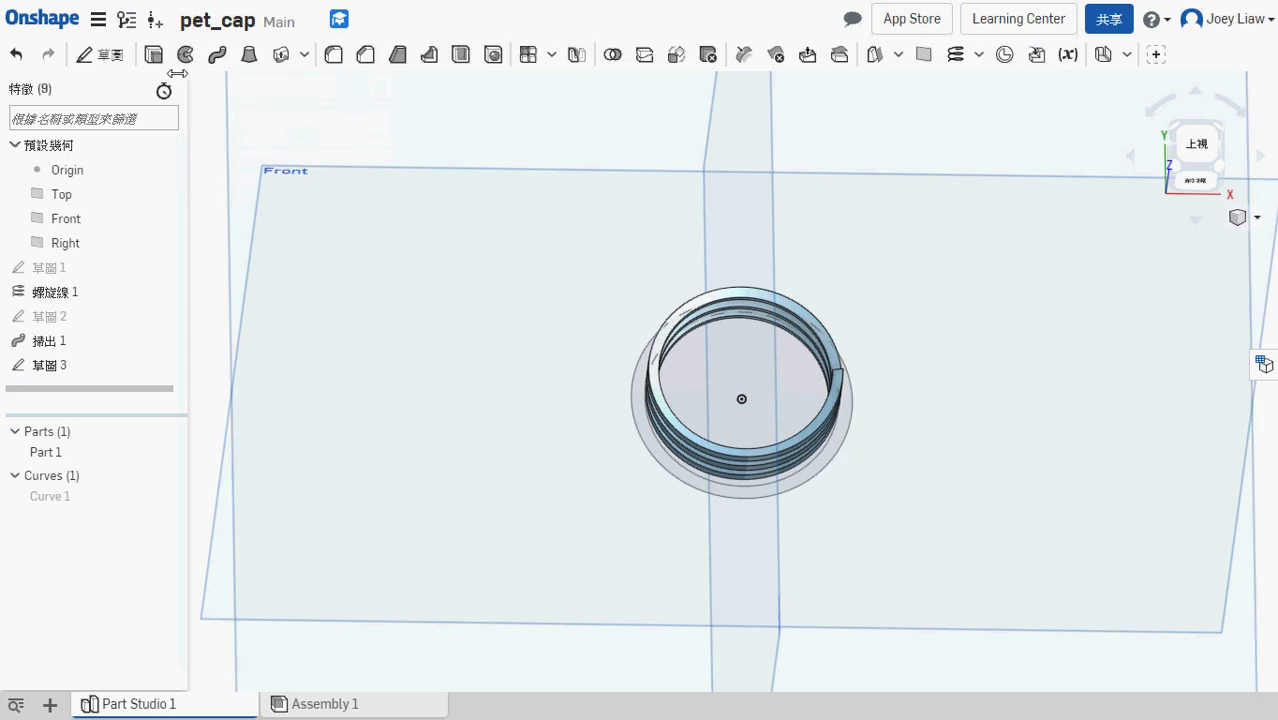
- Extrude the inner circular region upward 1 mm as the cap's base, adding it to the thread part
click(153, 56)
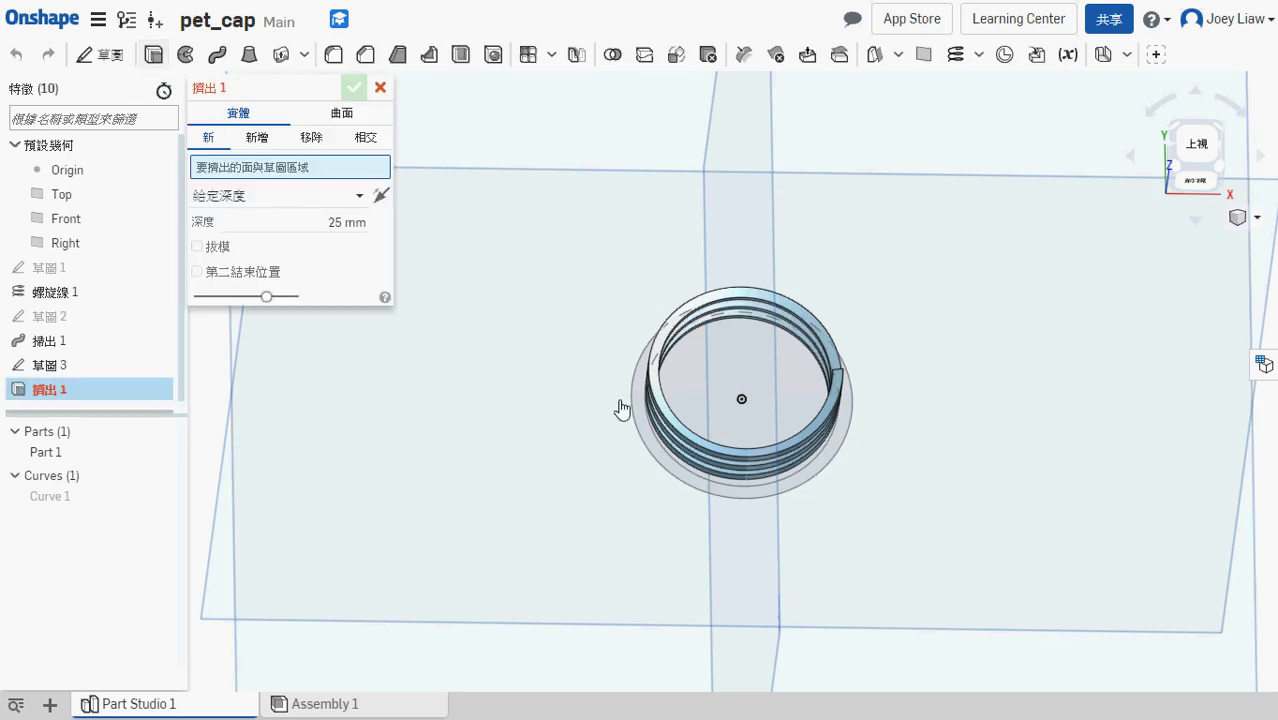
click(340, 221)
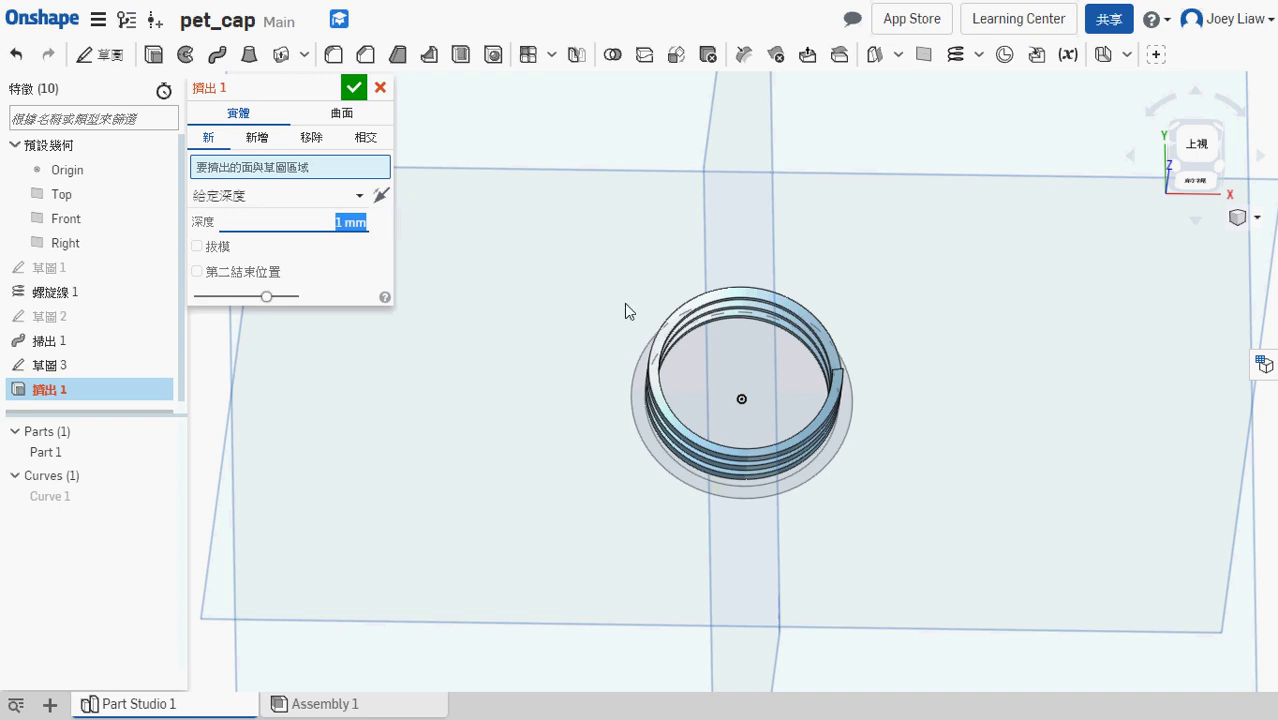
click(729, 344)
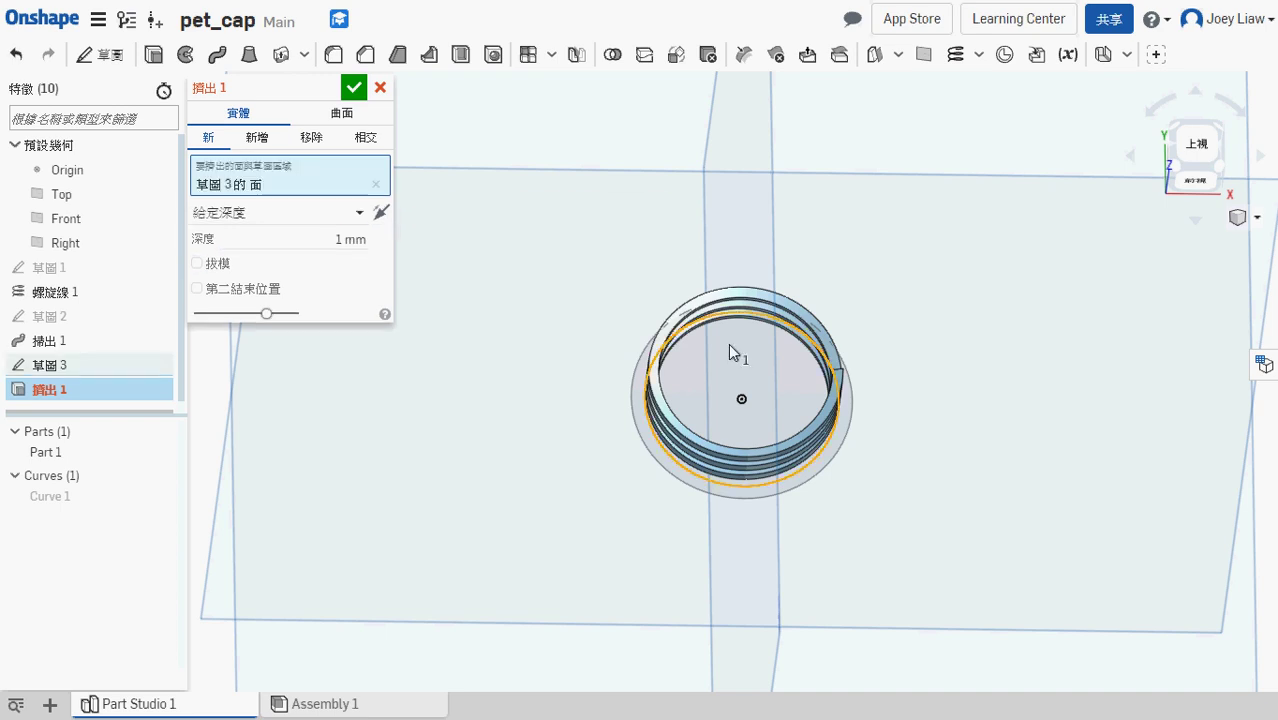
mouse_move(856, 500)
right_down()
mouse_move(864, 474)
mouse_move(858, 490)
right_up()
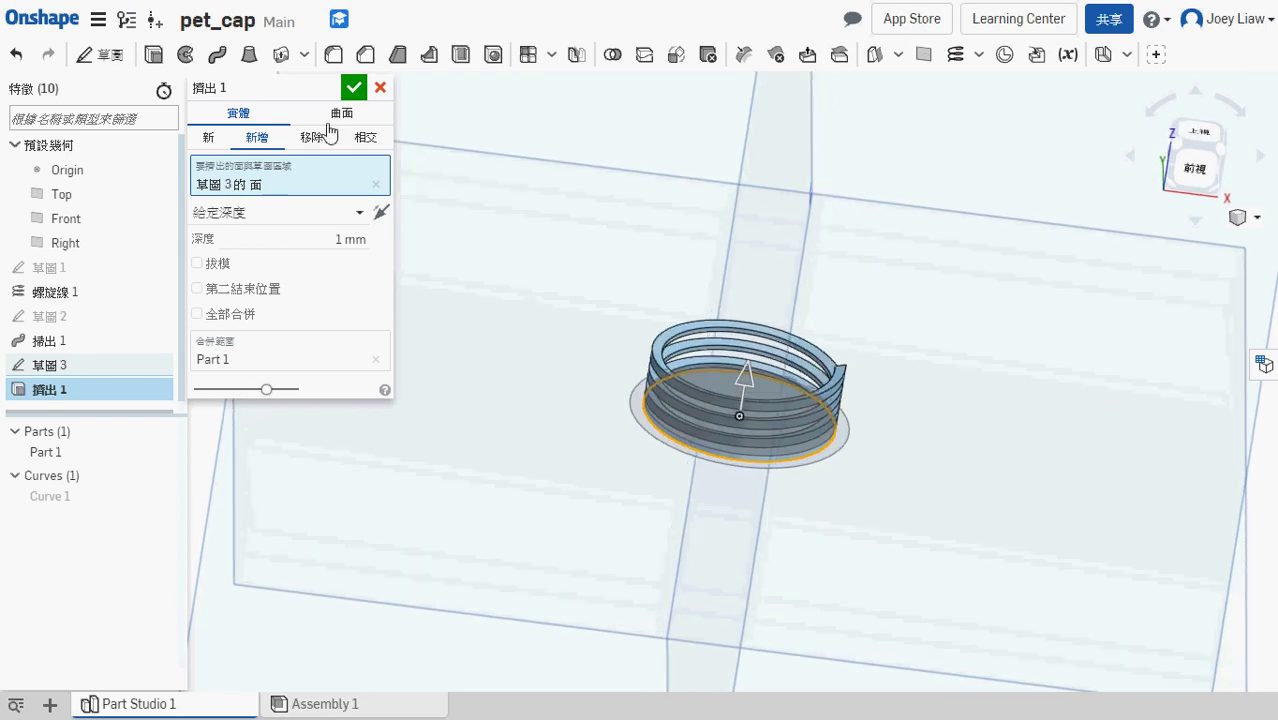
click(355, 90)
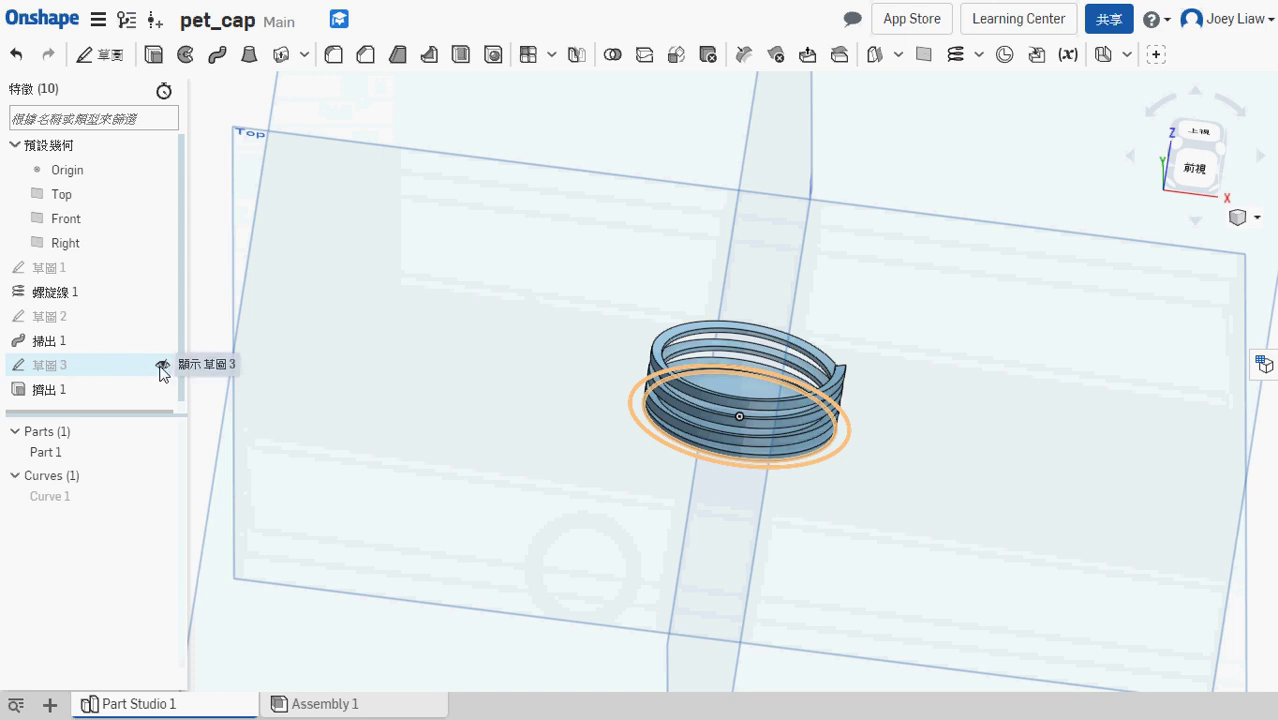
- Show the circle sketch again and extrude the ring between its two circles 12 mm to form the cap wall
click(162, 367)
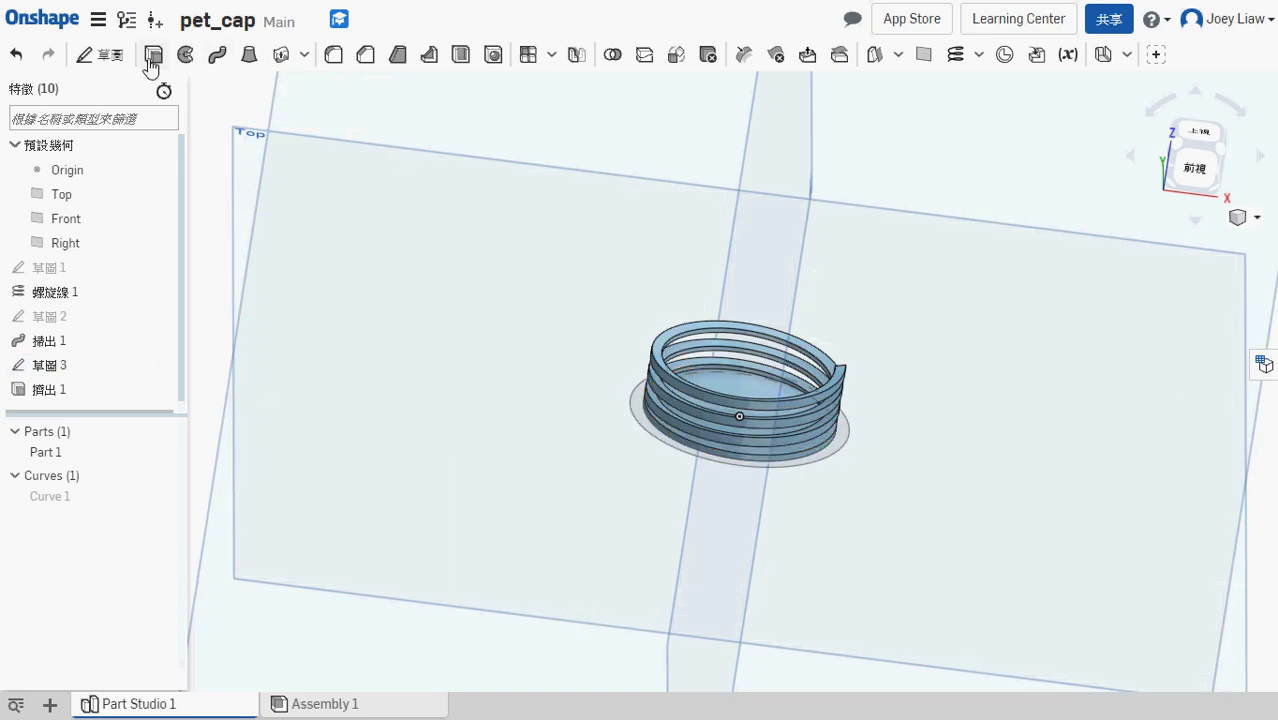
key(shift+e)
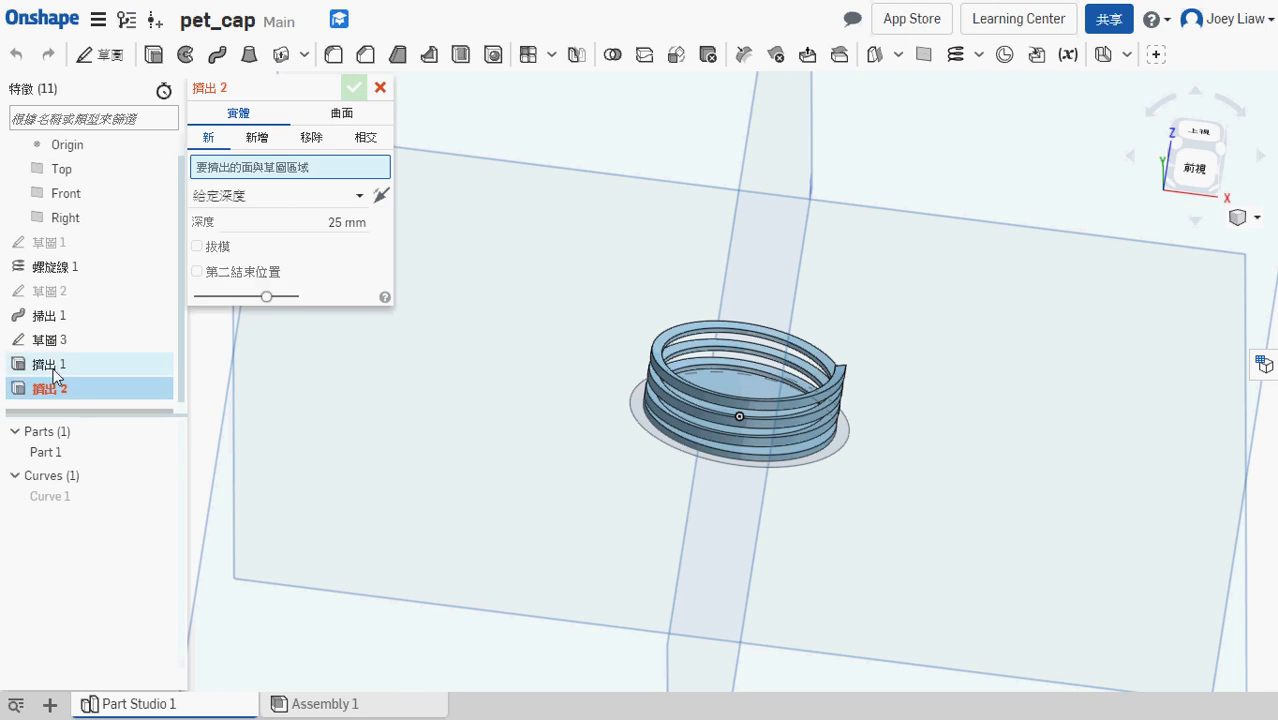
click(640, 425)
click(348, 222)
text(12)
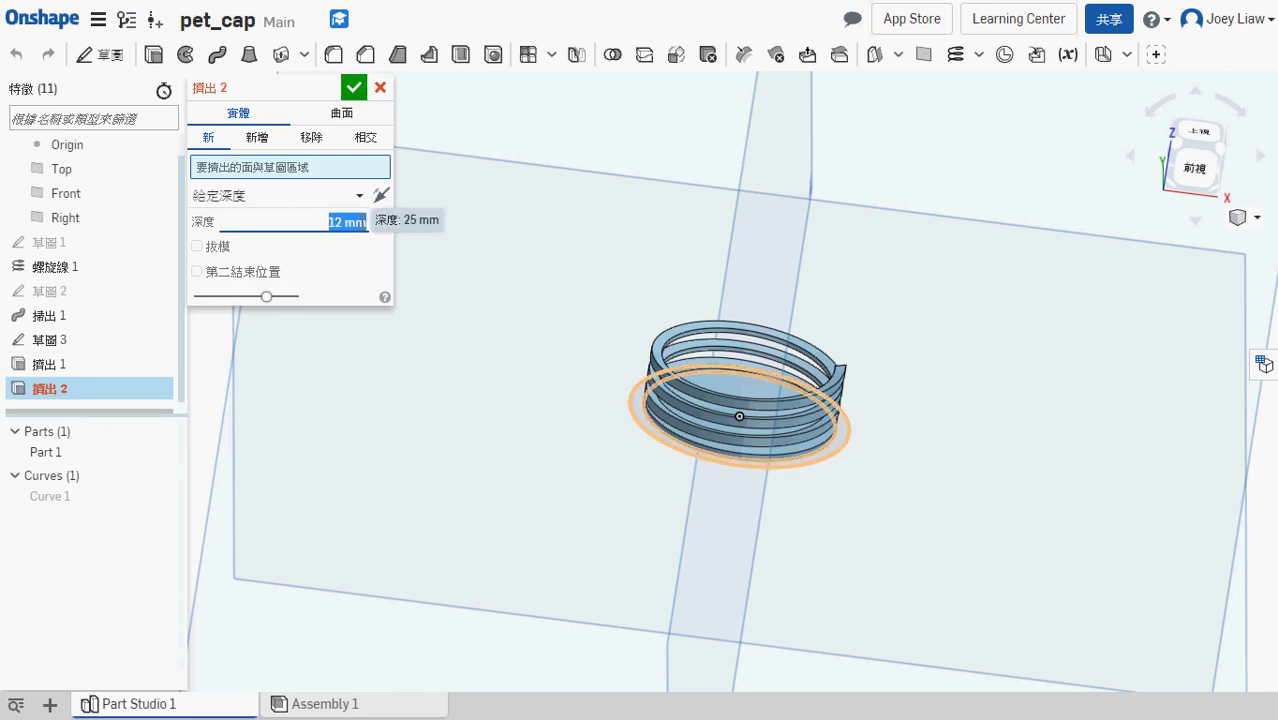
scroll(600, 400, up, 3)
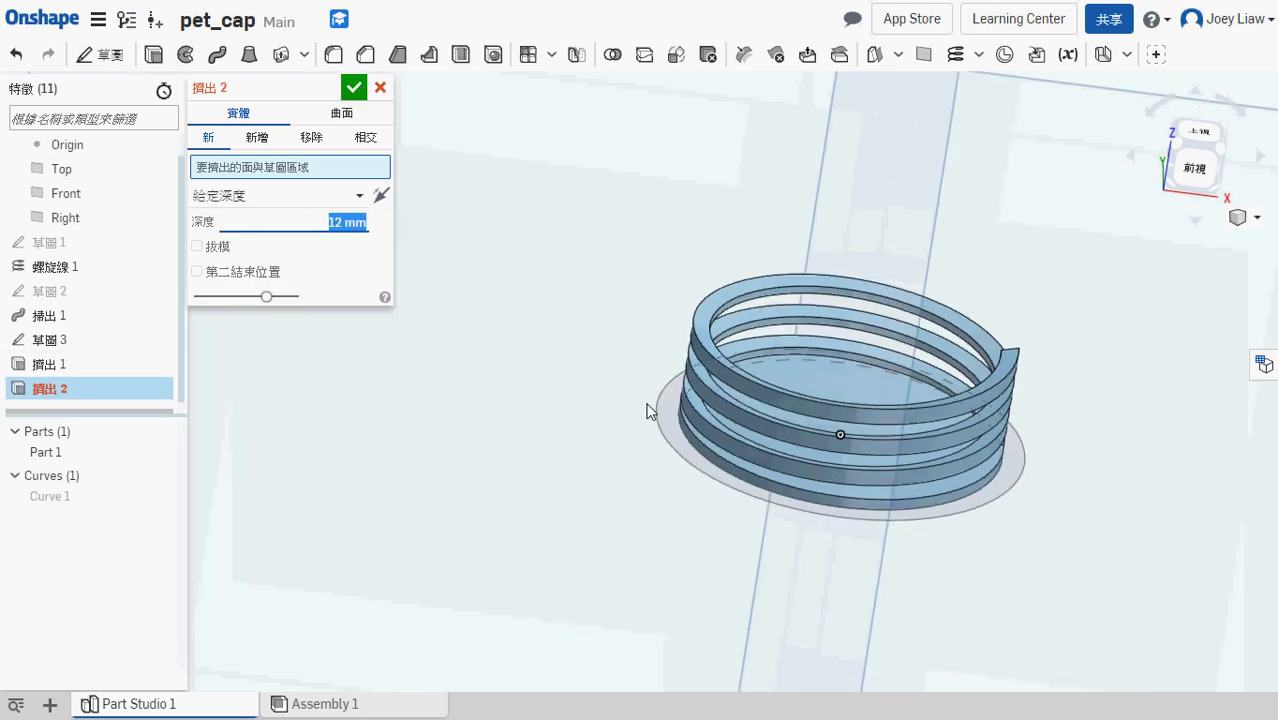
click(672, 424)
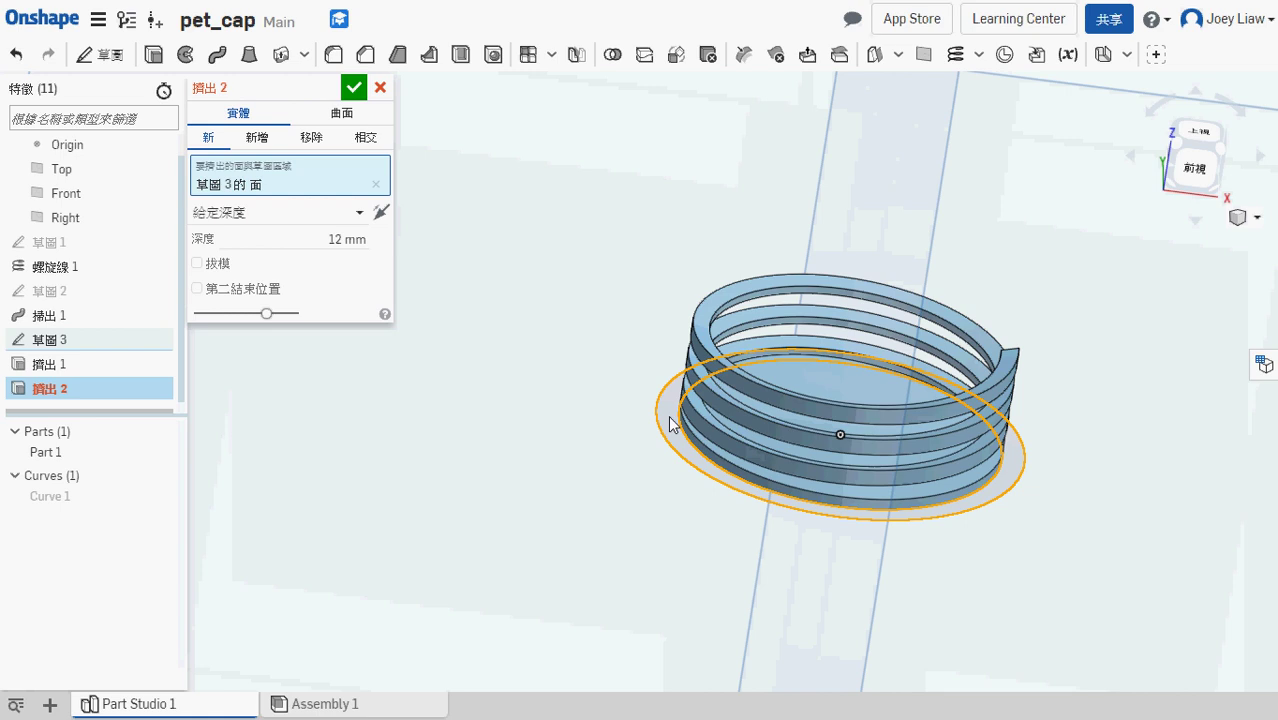
click(354, 87)
- Chamfer the outer edges at both ends of the cap wall with an equal distance of 1 mm
right_drag(945, 453, 1170, 417)
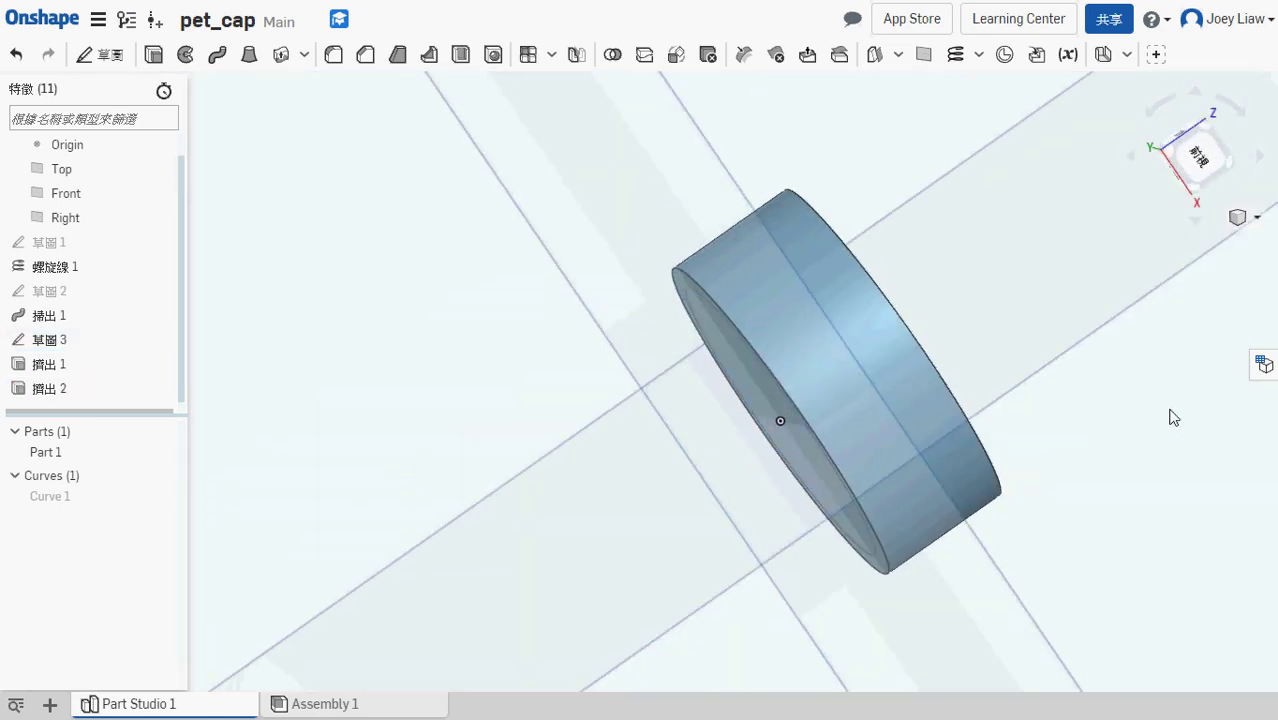
right_drag(714, 238, 520, 196)
click(367, 62)
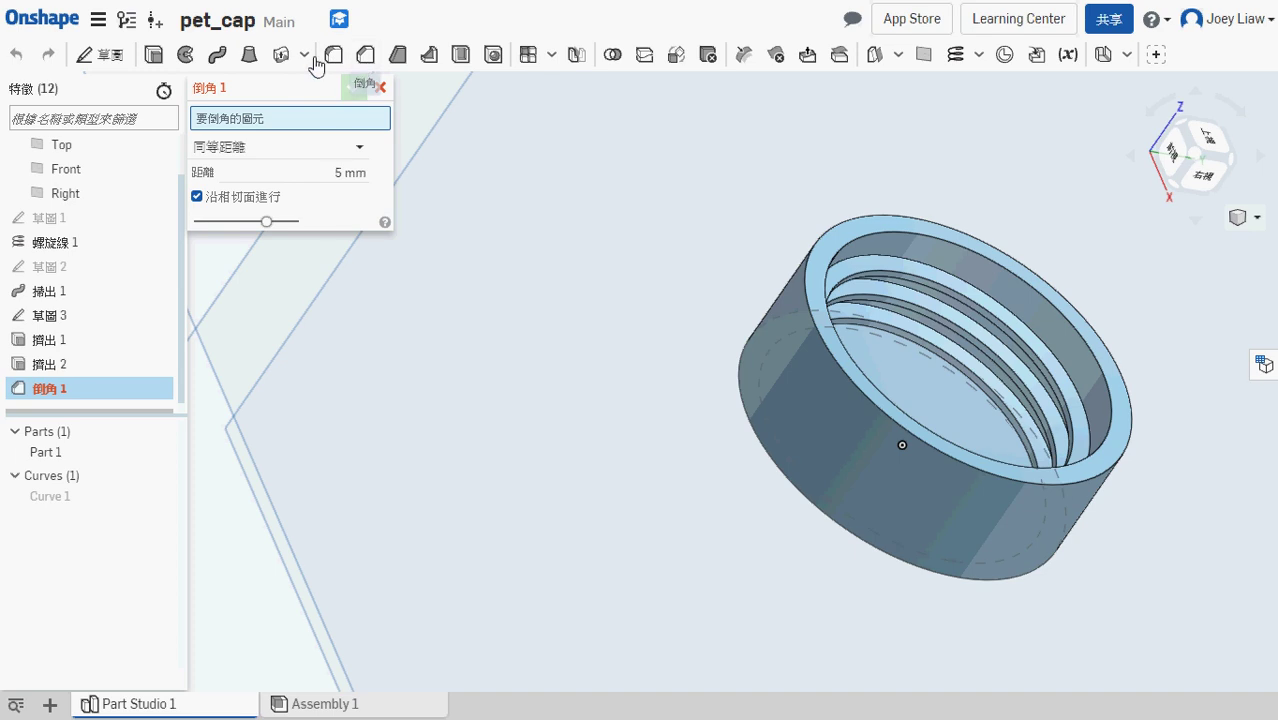
click(332, 172)
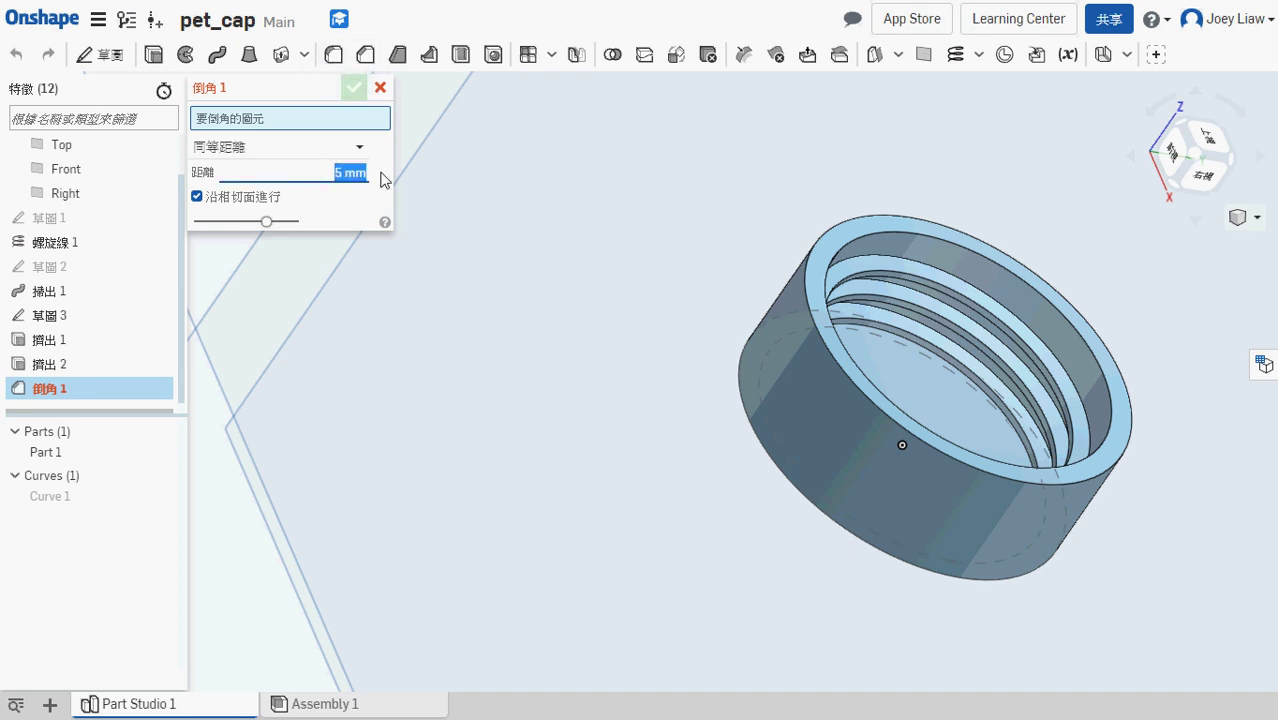
text(1)
key(Return)
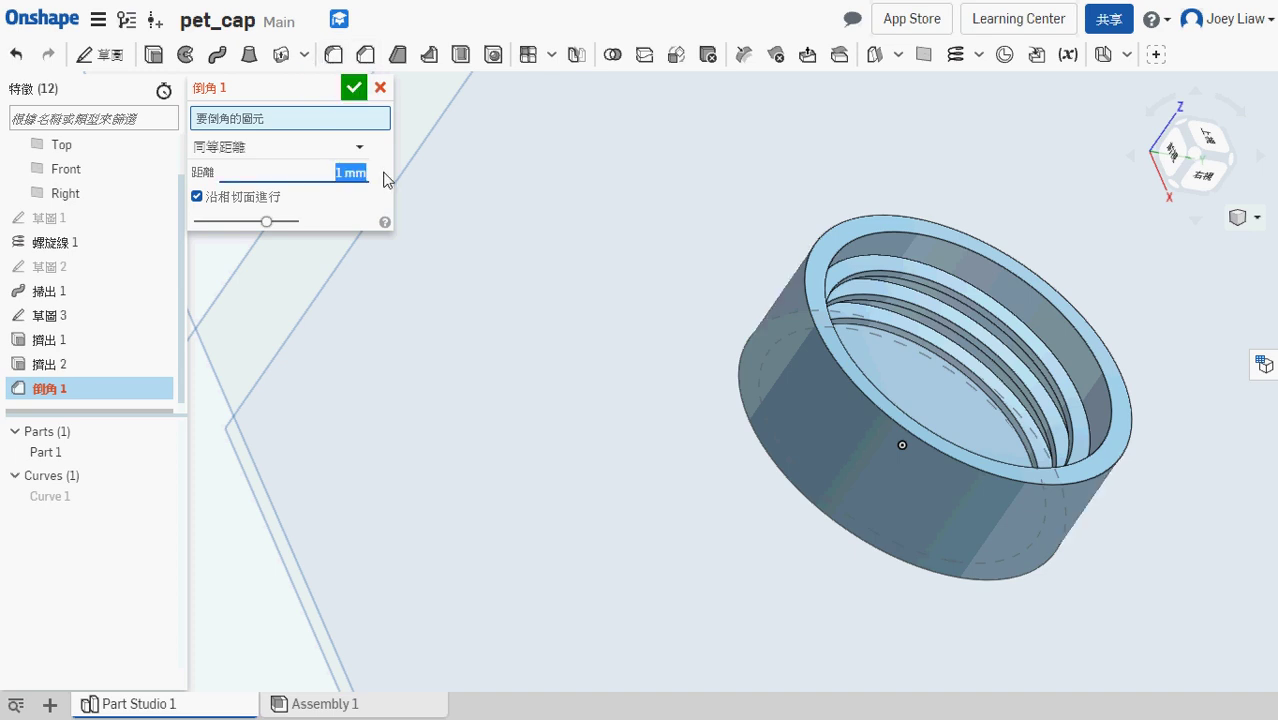
click(862, 222)
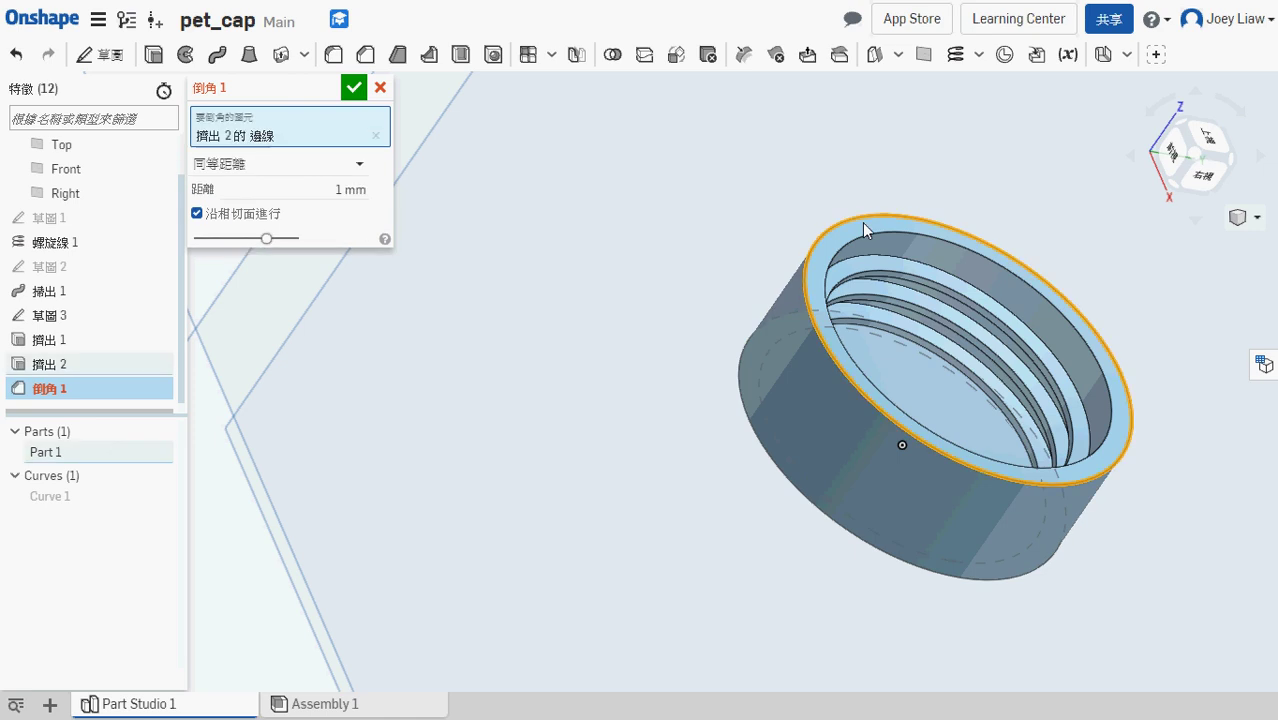
click(742, 355)
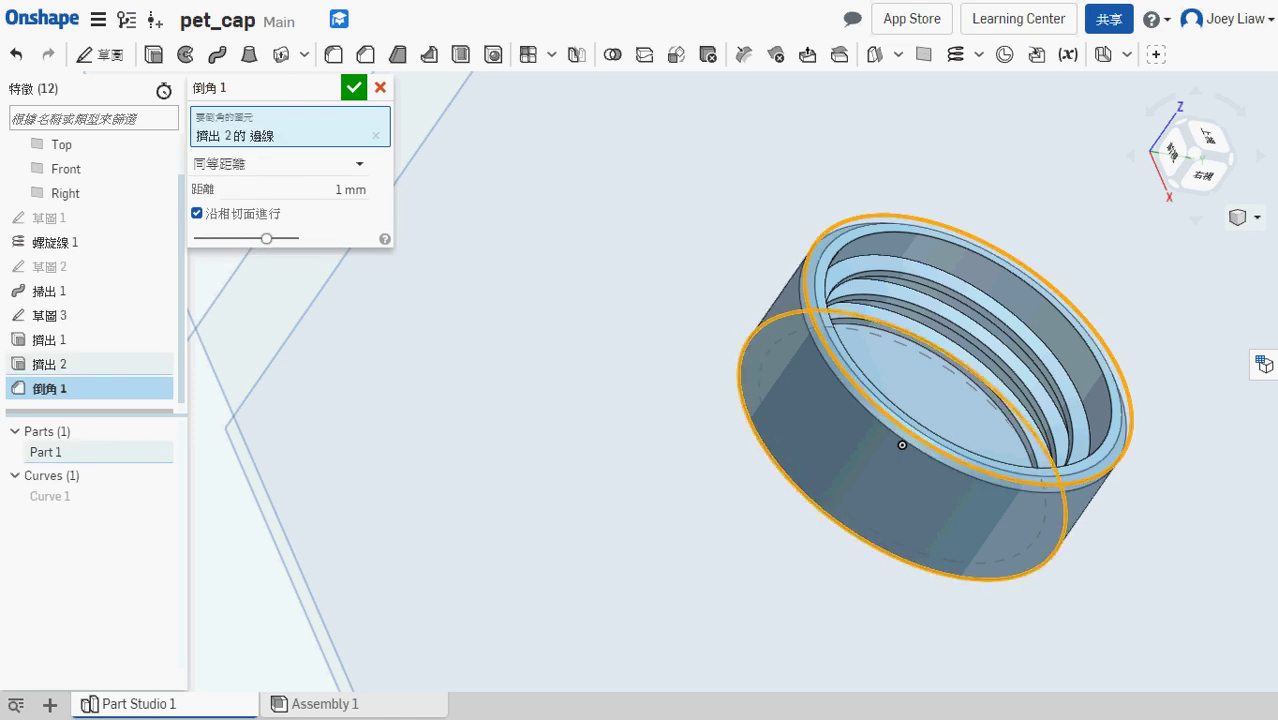
right_drag(742, 355, 735, 453)
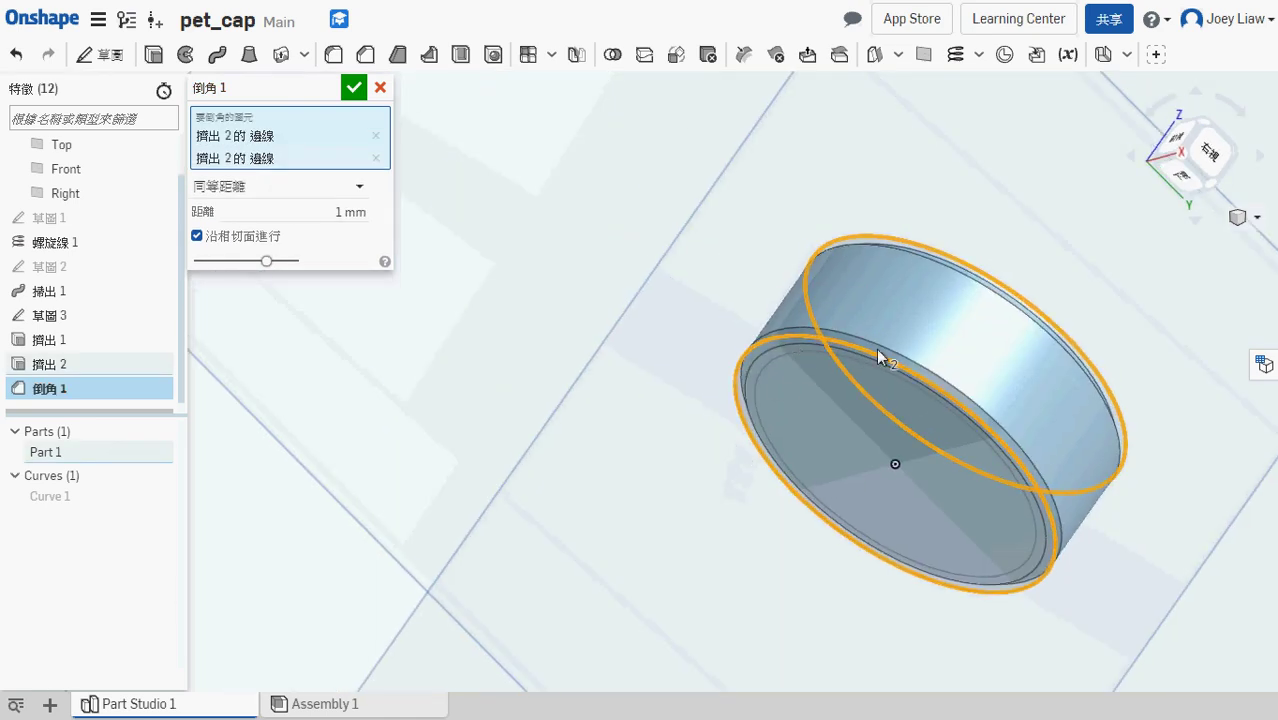
right_drag(984, 328, 915, 352)
middle_drag(980, 175, 630, 228)
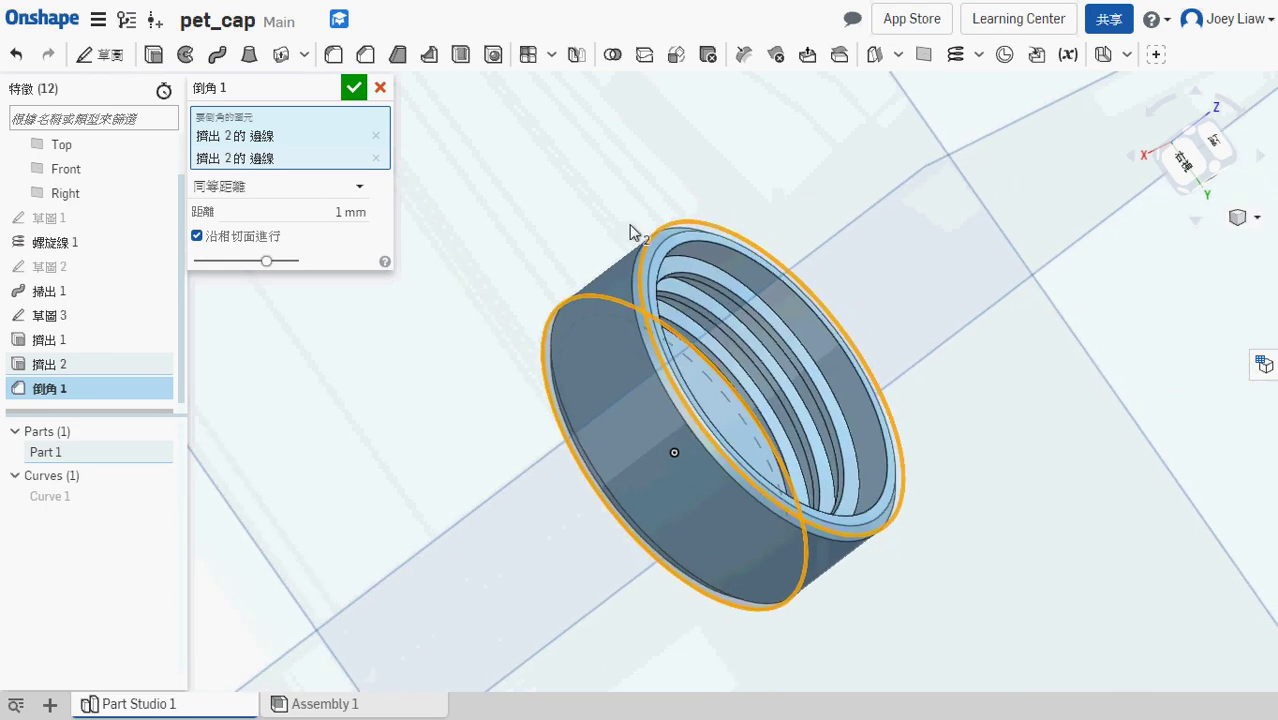
click(1214, 177)
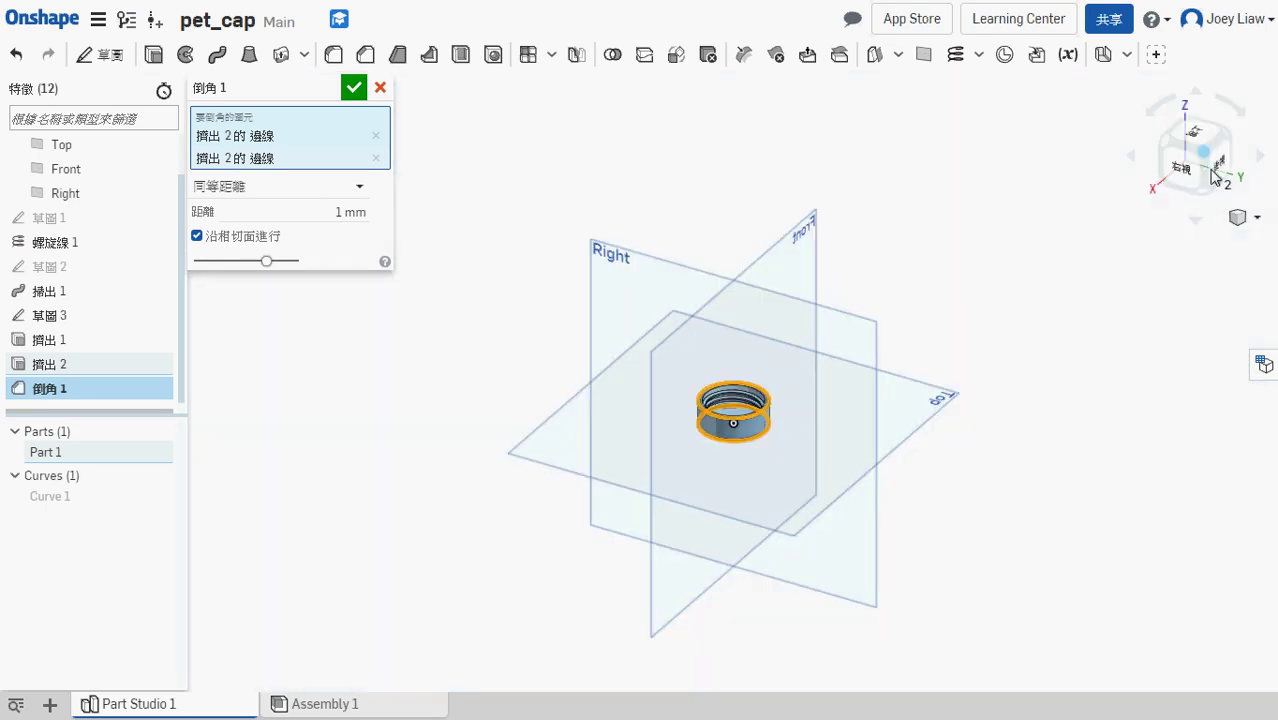
scroll(745, 476, up, 4)
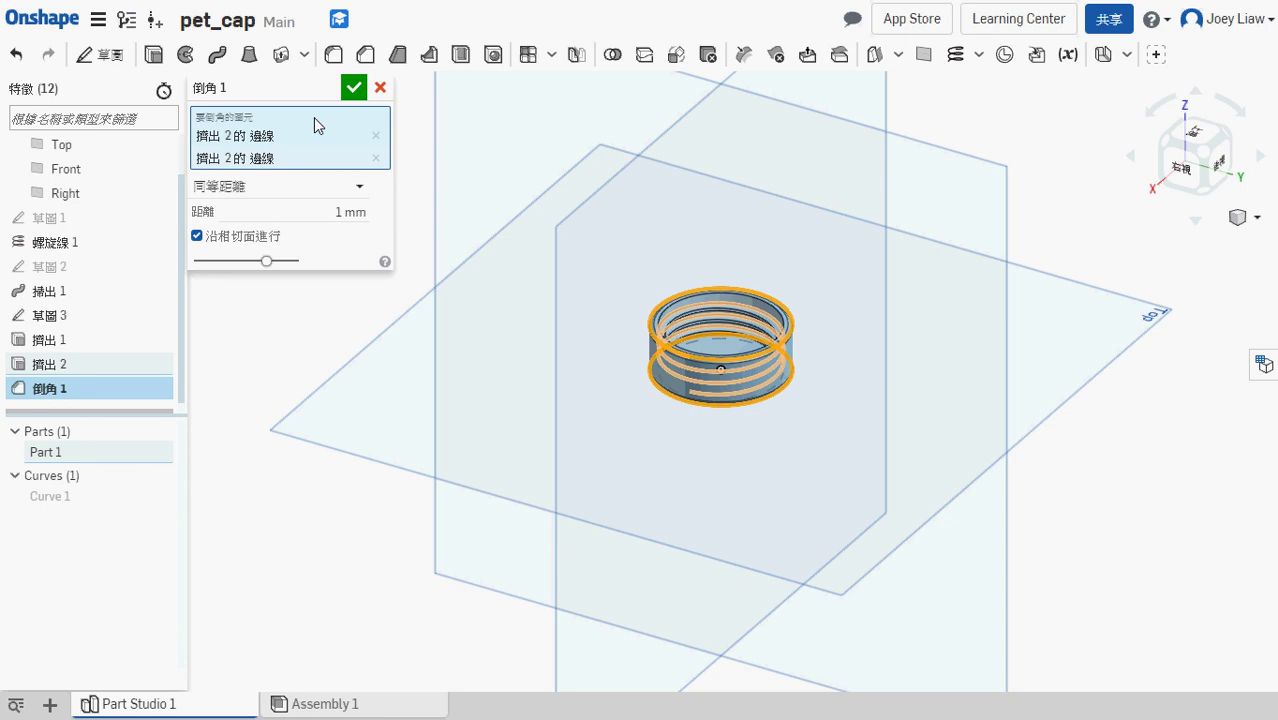
click(353, 89)
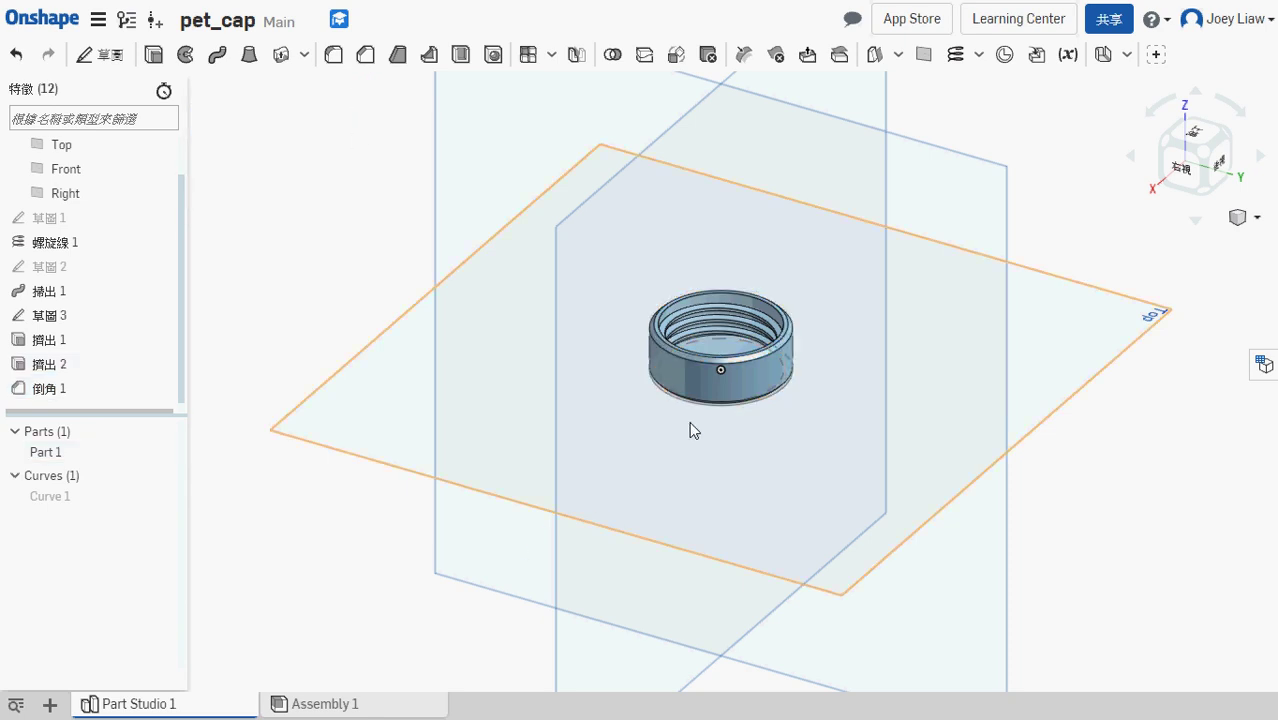